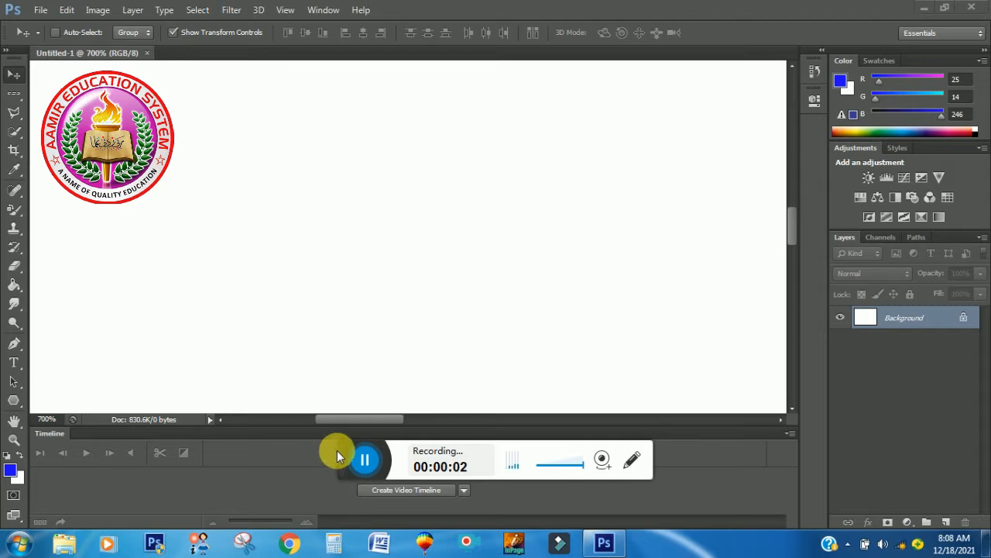
drag(339, 452, 306, 527)
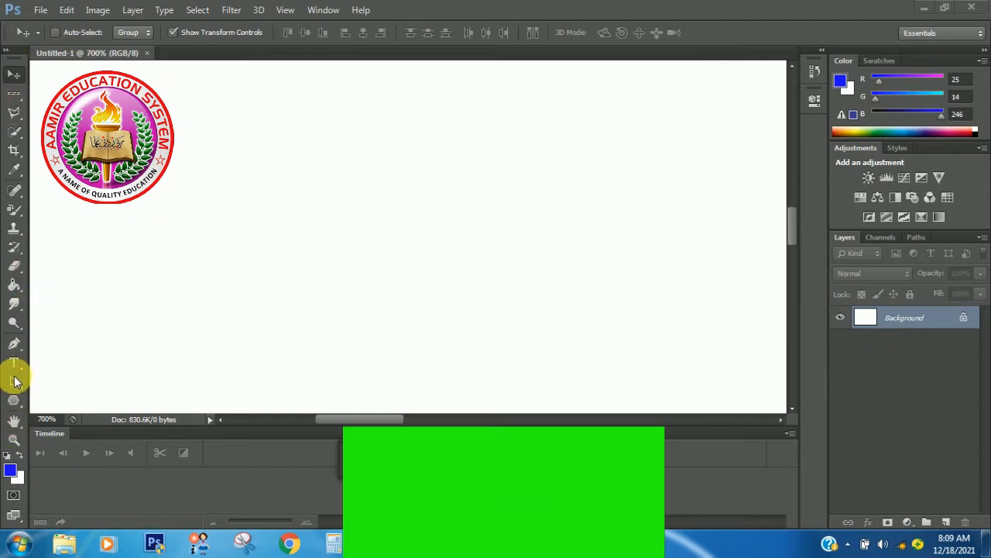
Step: Fill the white background layer with the blue foreground colour using the Paint Bucket tool
click(13, 293)
click(50, 295)
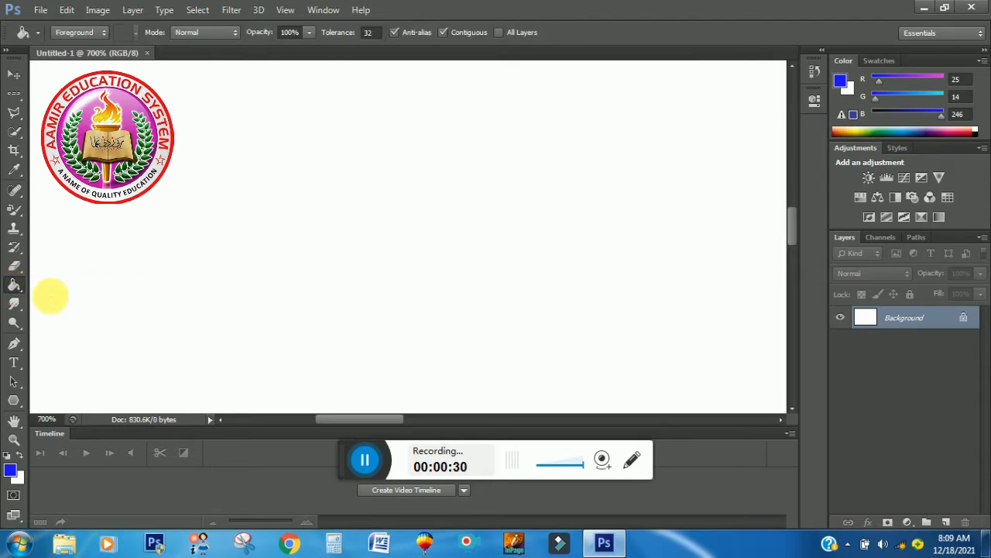
click(204, 205)
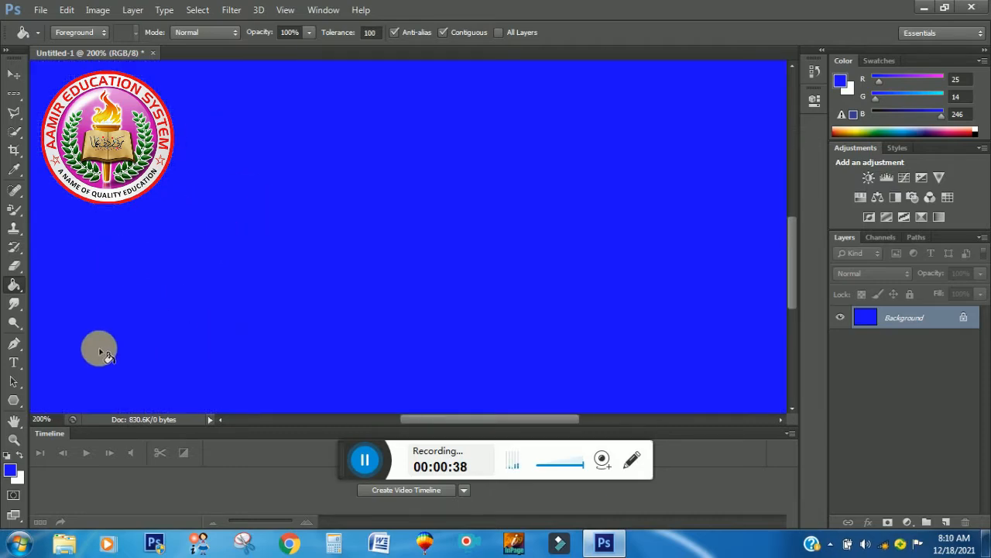
Step: Start a new 36 pt horizontal text line in the upper left part of the blue canvas
click(12, 364)
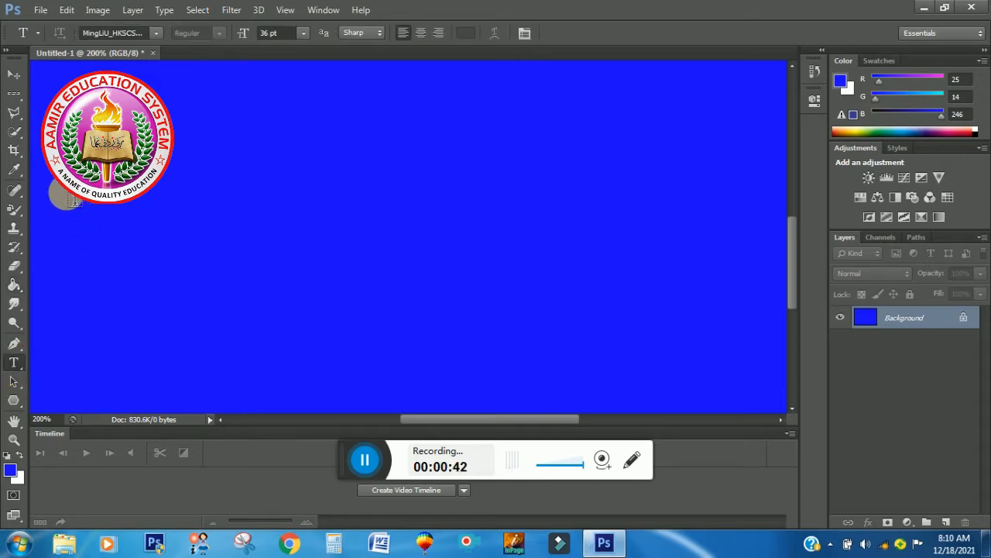
click(93, 233)
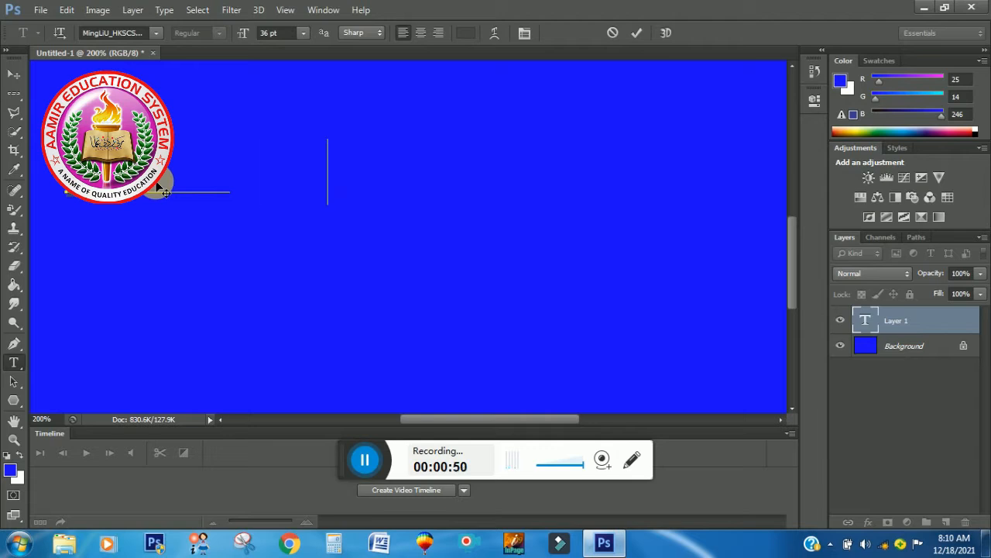
text(ducation )
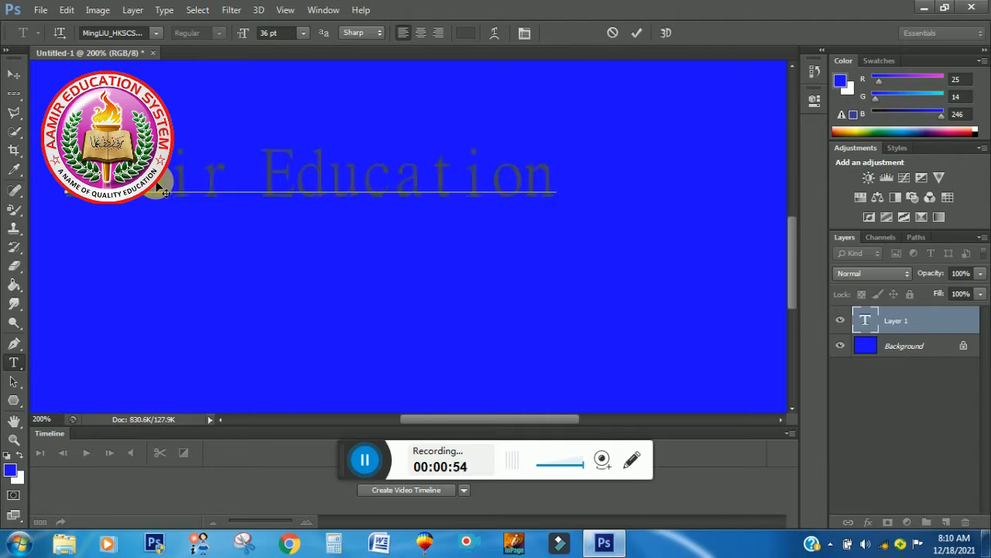
text(System)
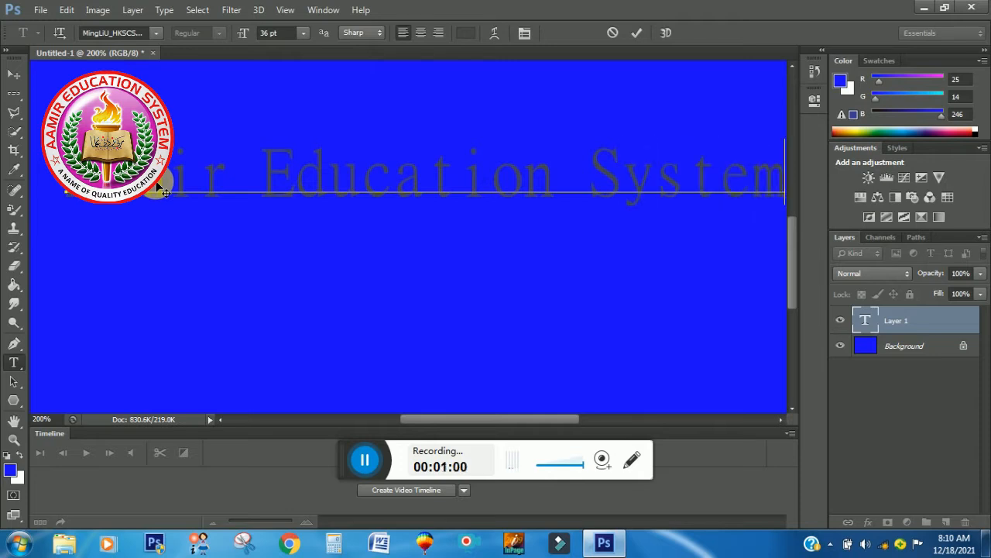
key(BackSpace)
key(BackSpace)
key(BackSpace)
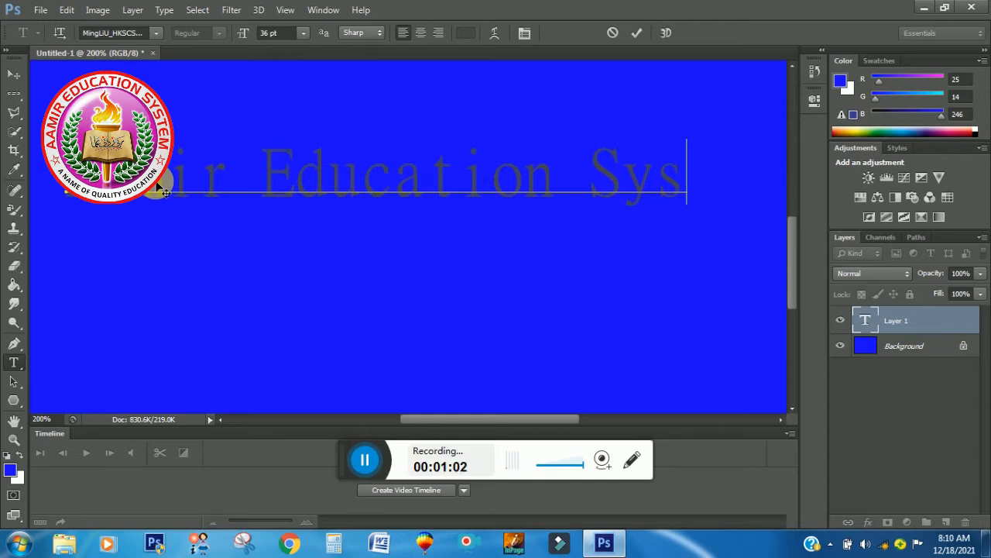
key(BackSpace)
key(BackSpace)
key(BackSpace)
key(BackSpace)
key(BackSpace)
key(BackSpace)
key(BackSpace)
key(BackSpace)
key(BackSpace)
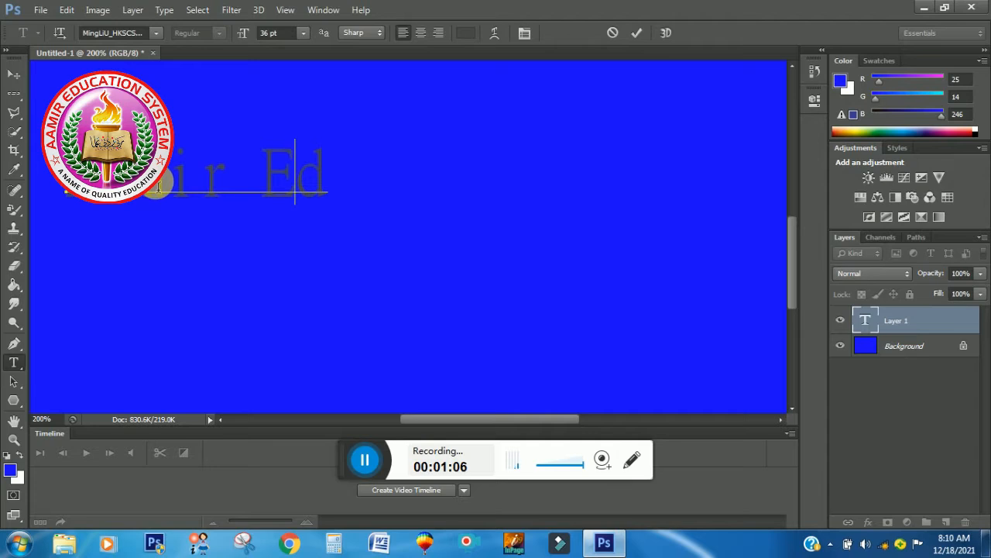
key(BackSpace)
key(BackSpace)
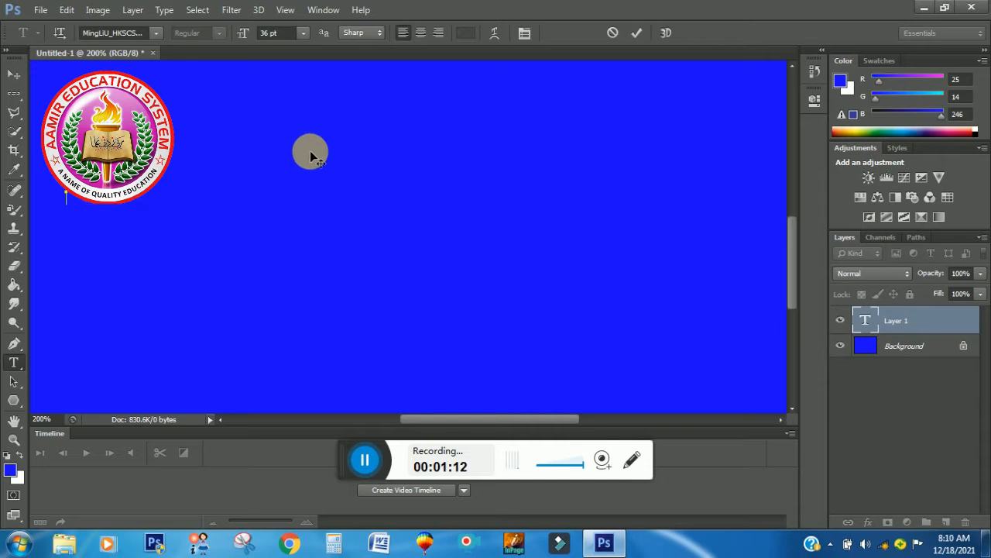
Step: Set the text colour to red f60f0f and enter "Aamir Education System" in the open text line
click(467, 35)
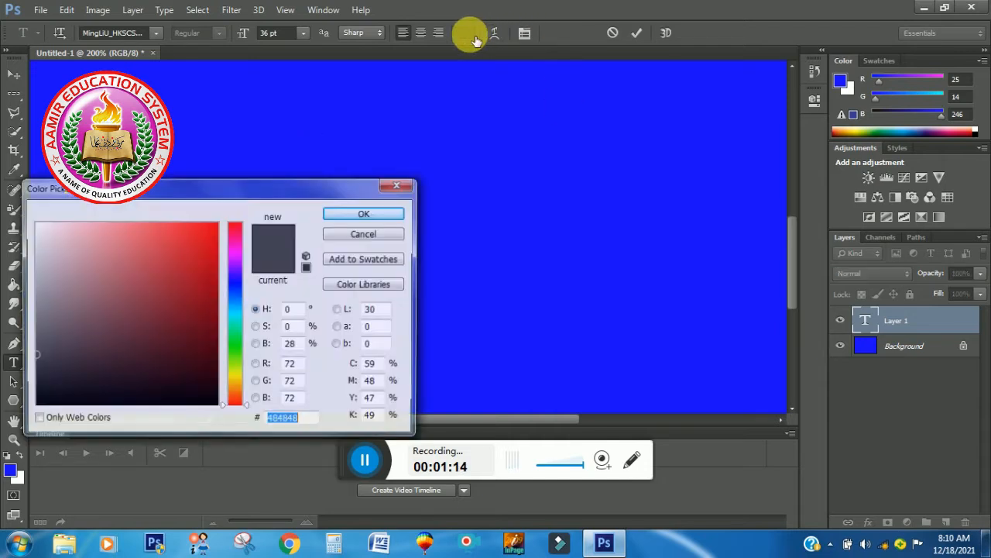
click(206, 229)
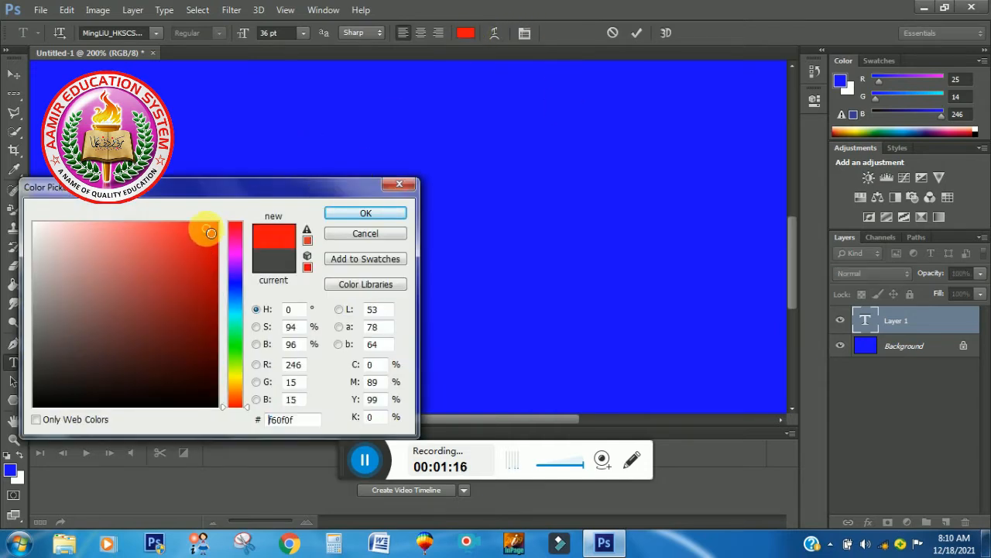
click(339, 217)
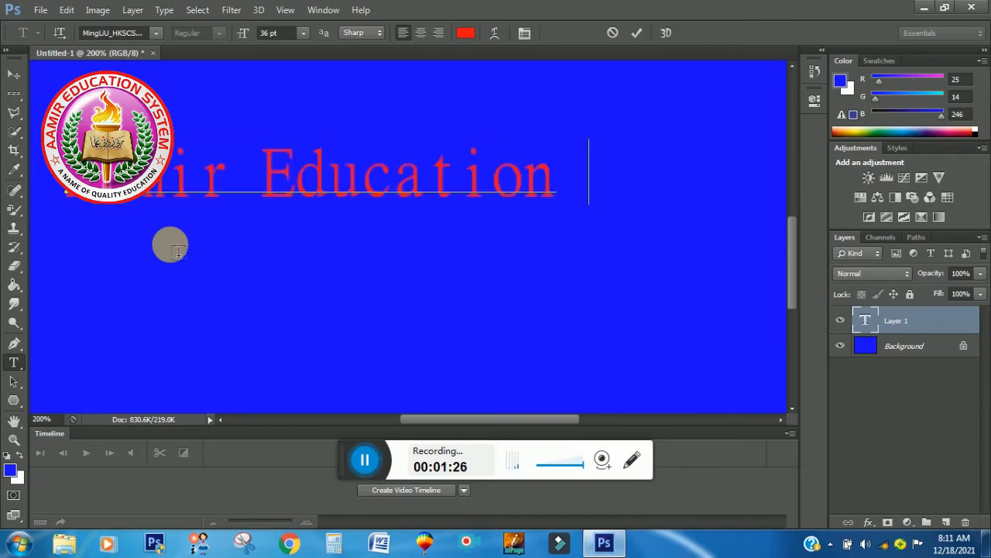
text(Sys)
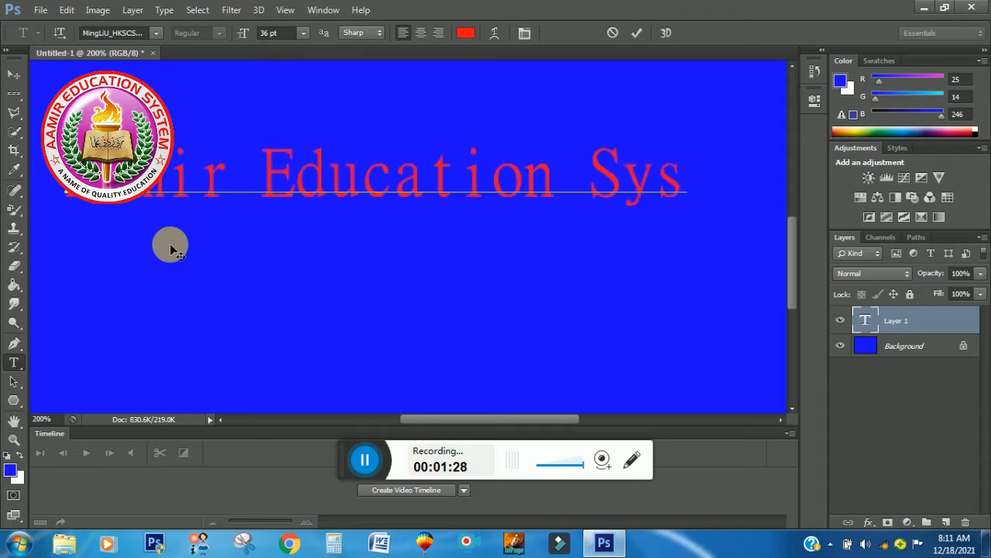
text(tem)
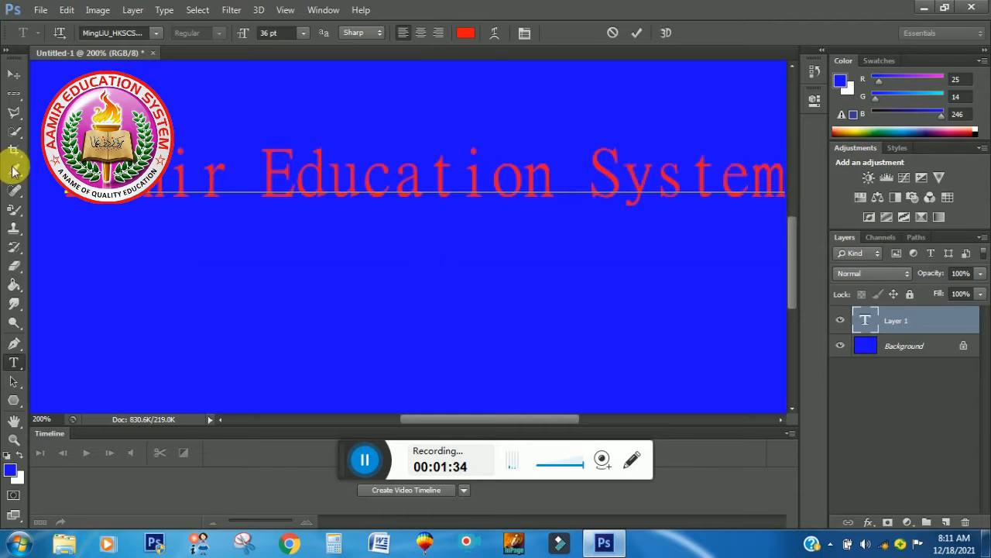
Step: Try a font size of 48 pt on the whole text line and return it to 36 pt
drag(65, 194, 795, 206)
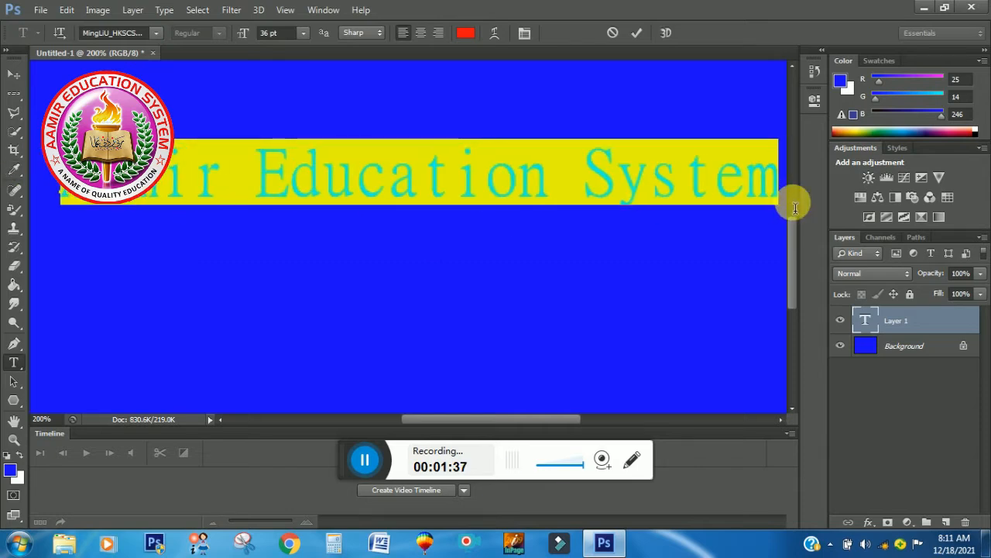
click(302, 33)
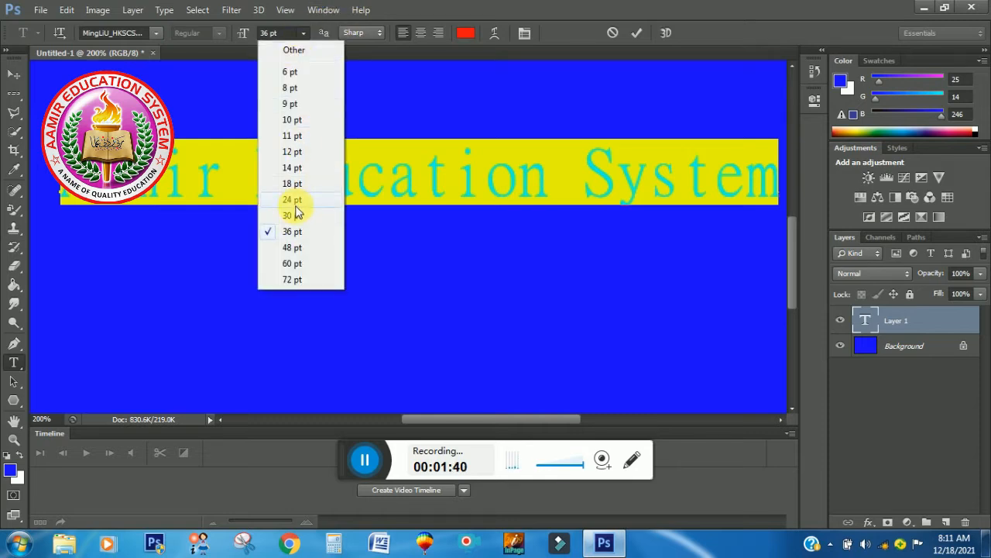
click(290, 247)
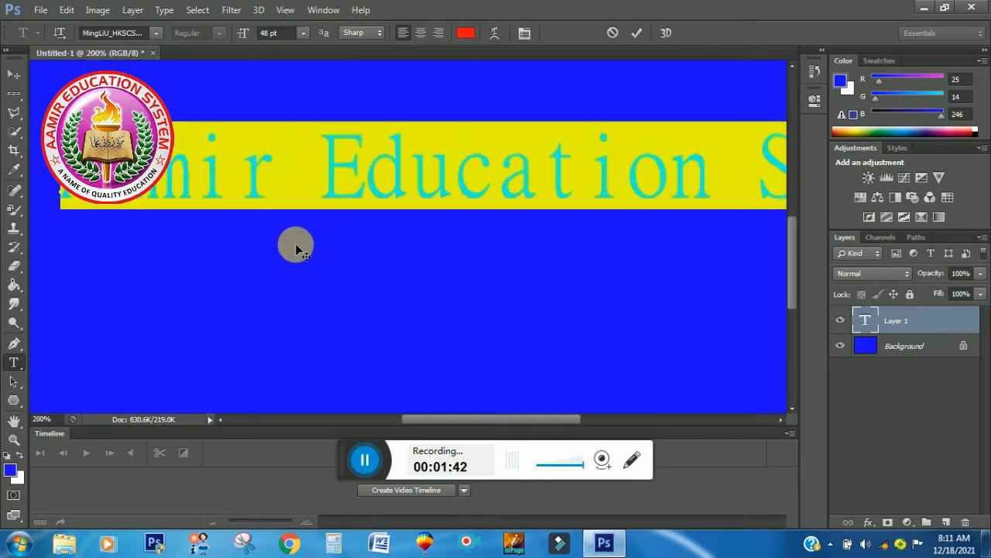
click(303, 33)
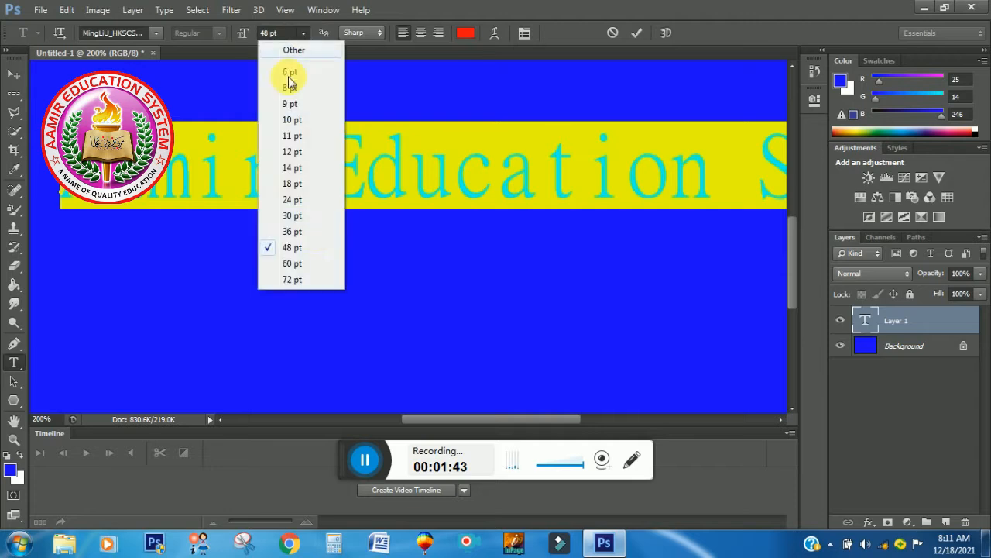
click(310, 231)
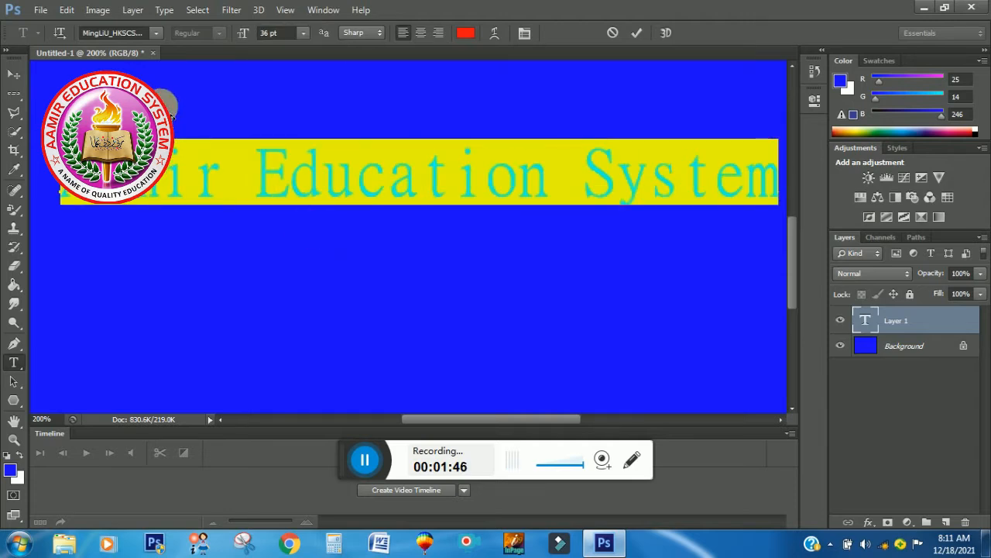
Step: Stretch the text layer downward to about 271% of its height, apply the transform and turn off the transform controls
click(14, 75)
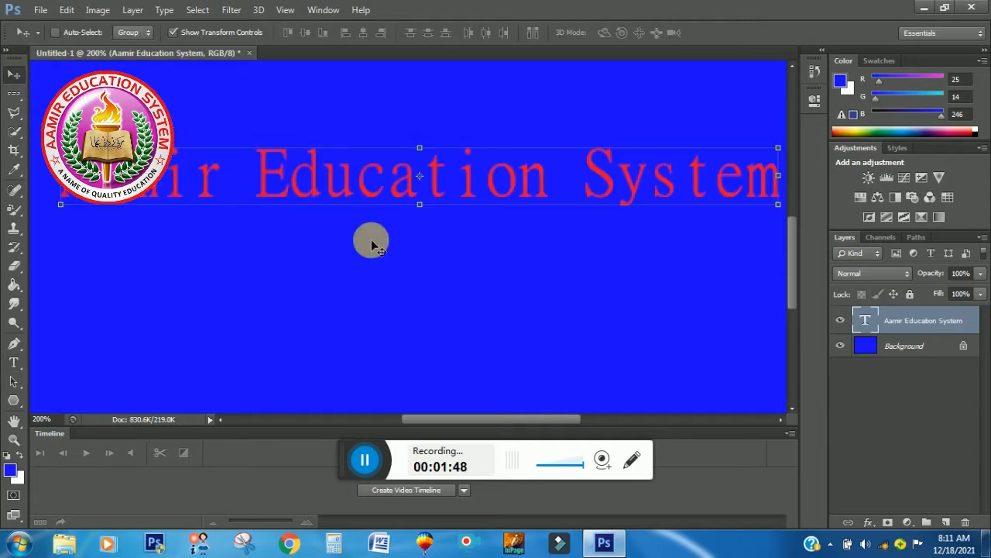
drag(419, 204, 421, 315)
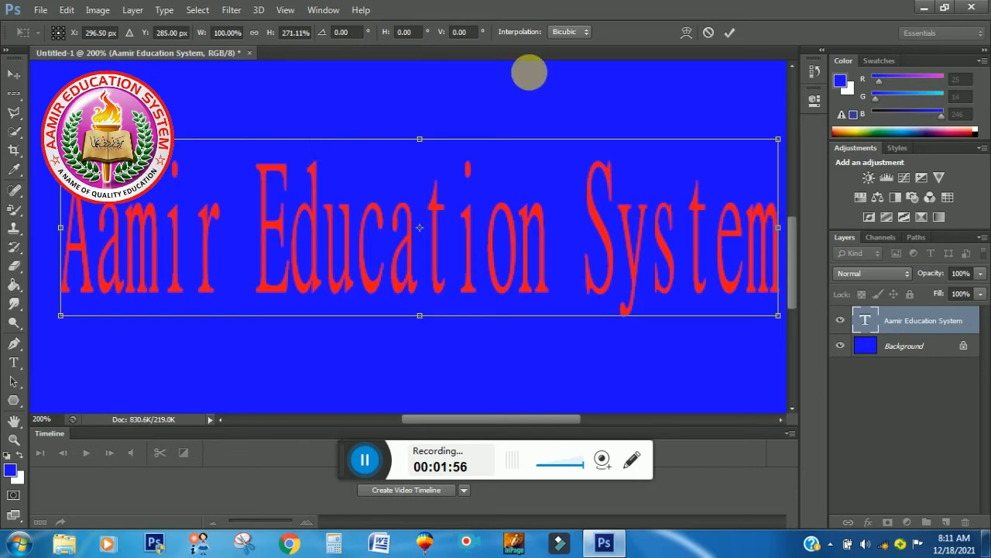
click(731, 33)
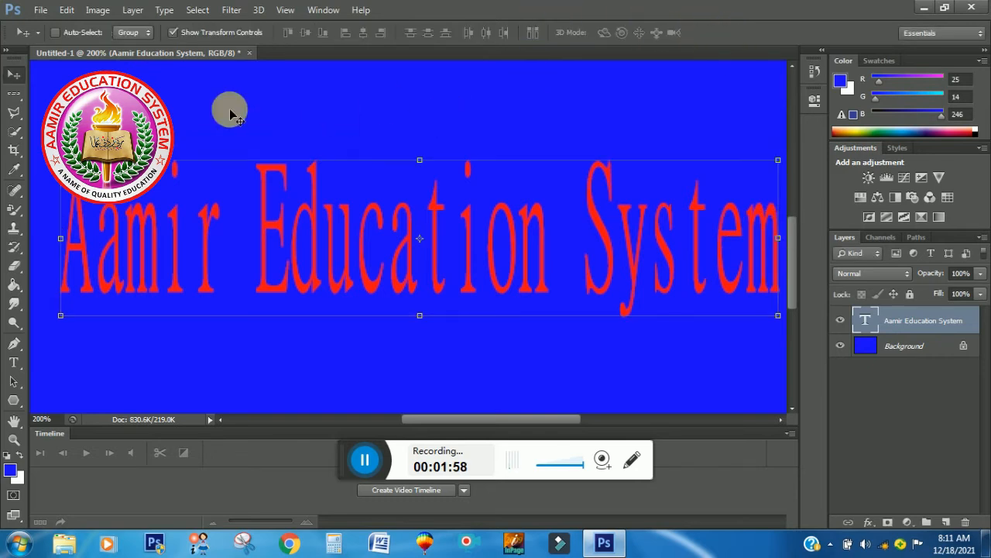
click(173, 33)
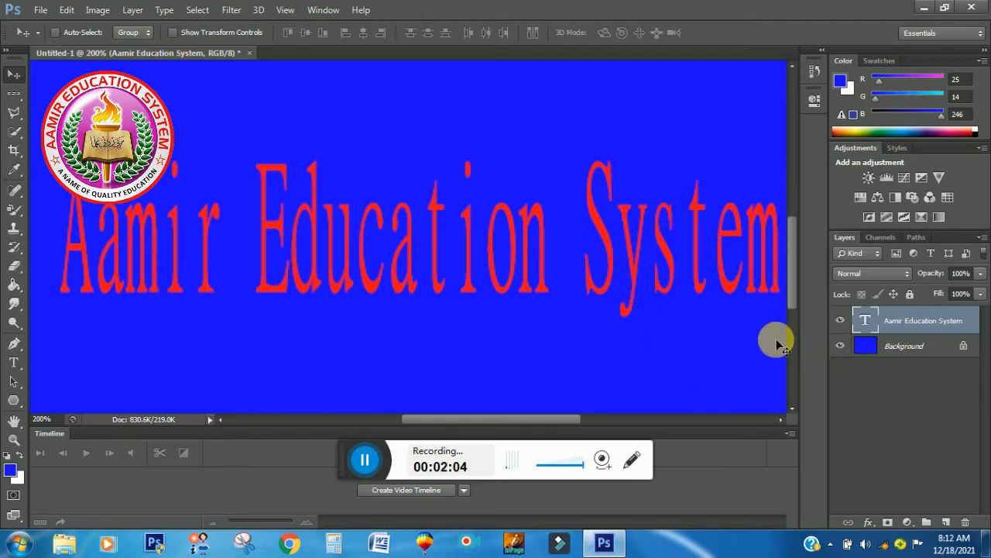
Step: Try out several preset layer styles on the text layer, such as the outer glow, gradient and pattern overlay ones
click(897, 147)
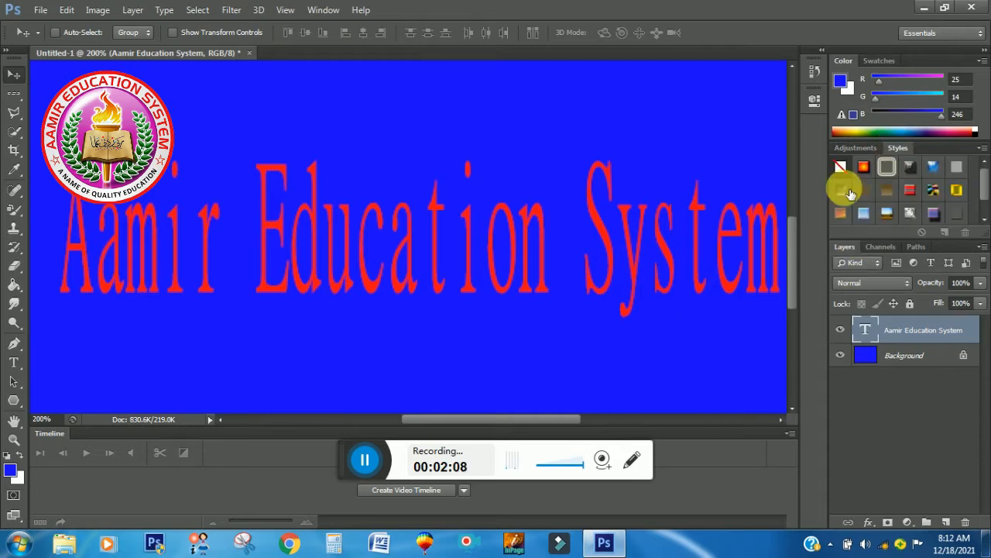
click(886, 167)
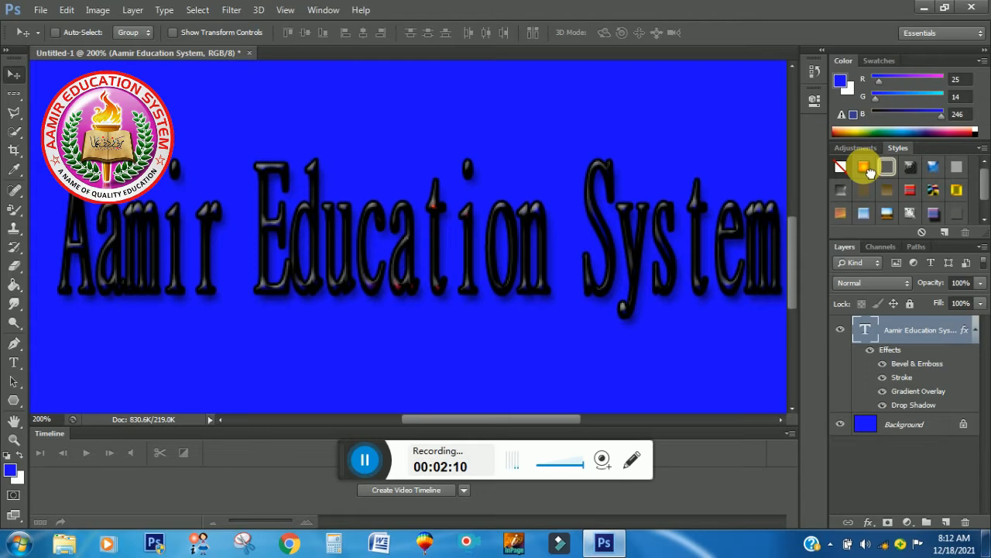
click(887, 168)
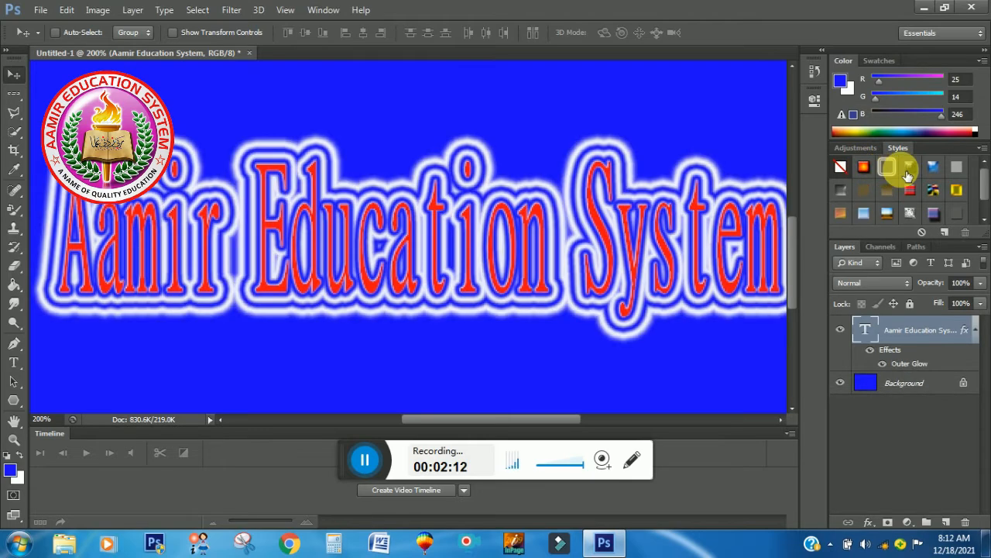
click(911, 169)
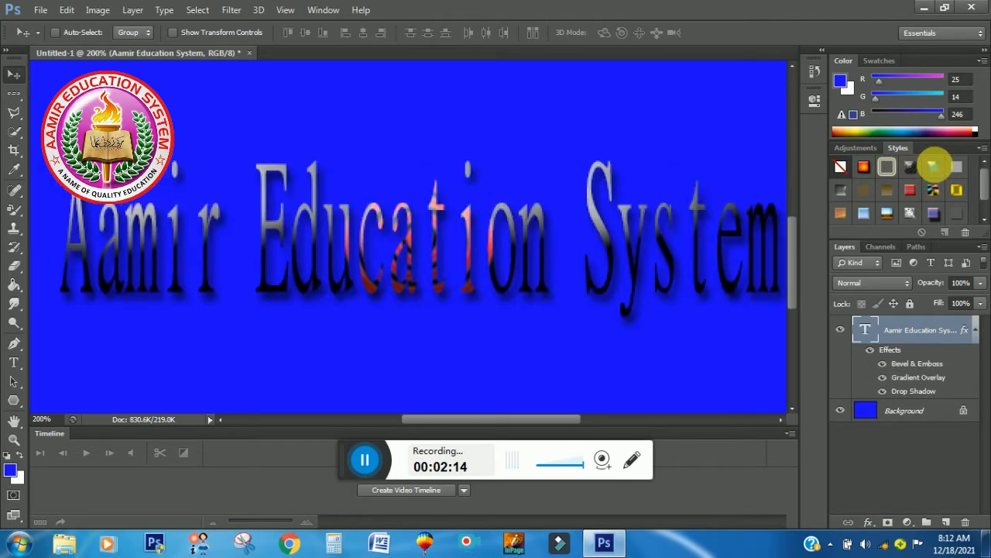
click(958, 168)
click(958, 190)
click(935, 191)
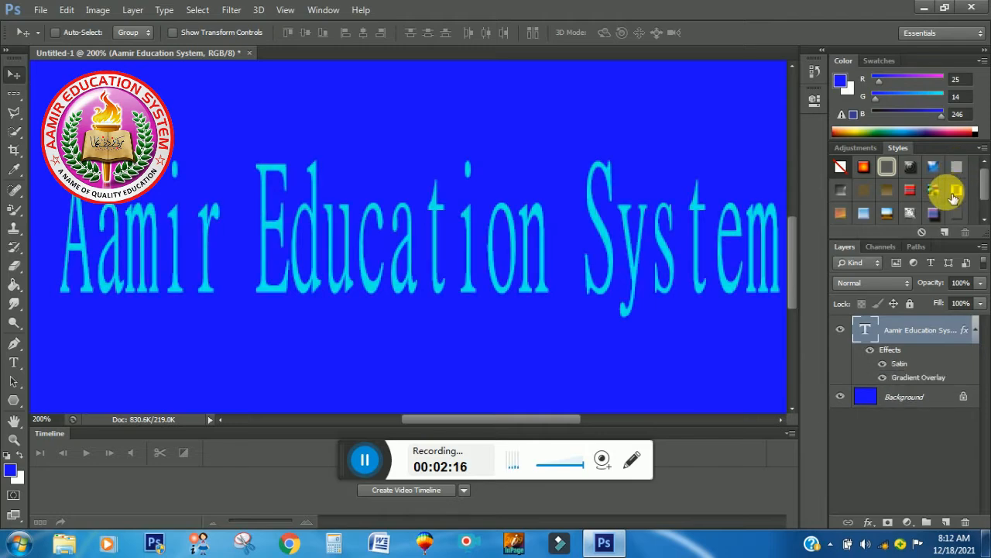
click(912, 193)
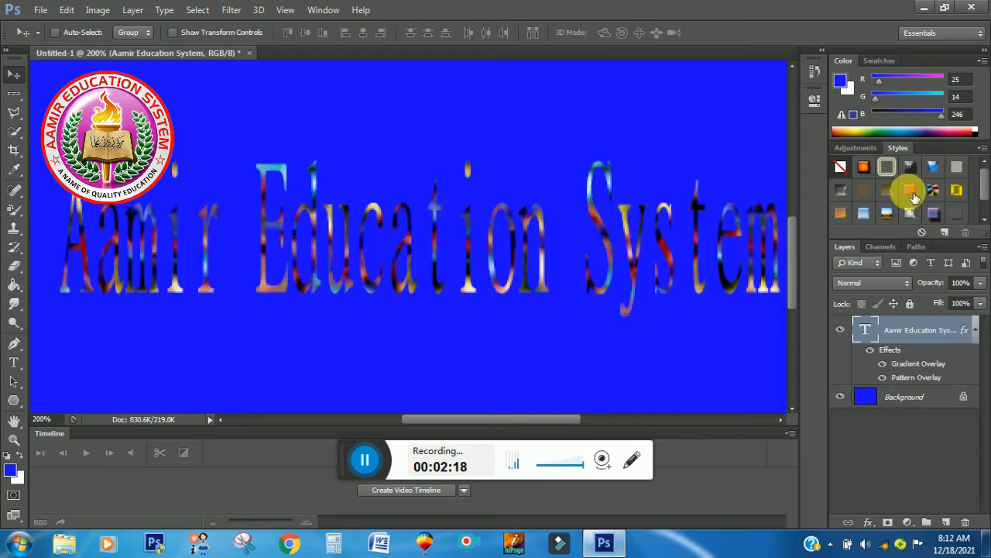
click(887, 192)
click(844, 198)
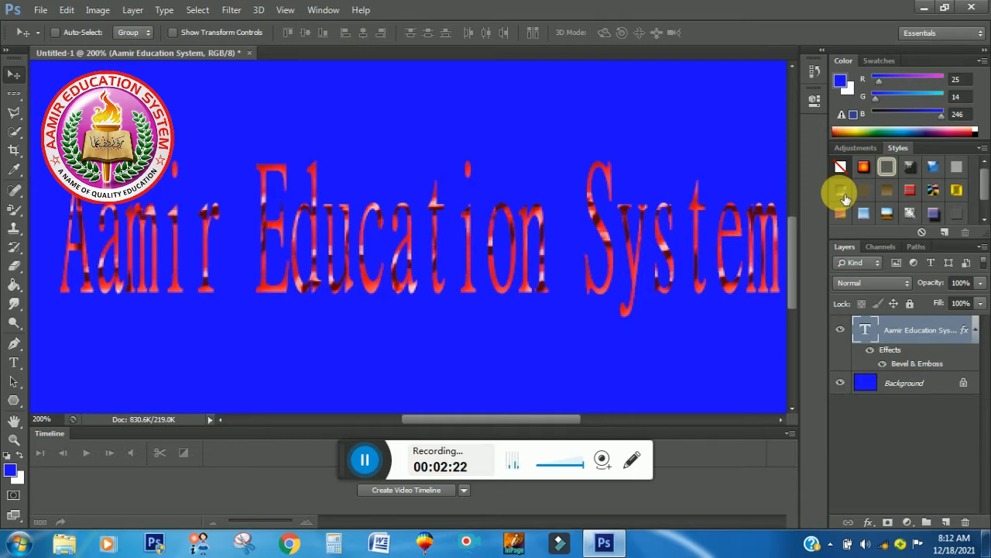
Step: Apply the Color Target (Button) preset style to the text layer and keep the preset's name
click(891, 212)
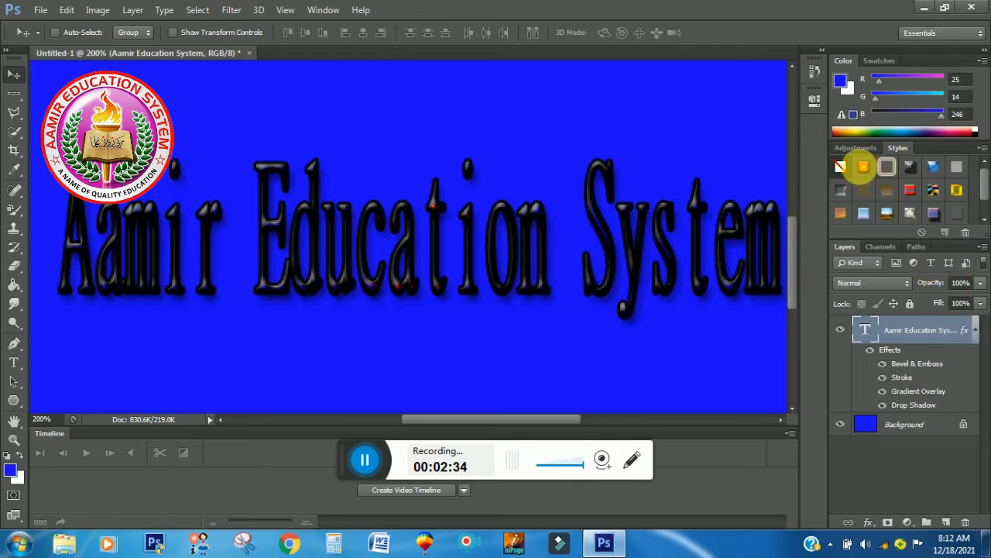
click(868, 223)
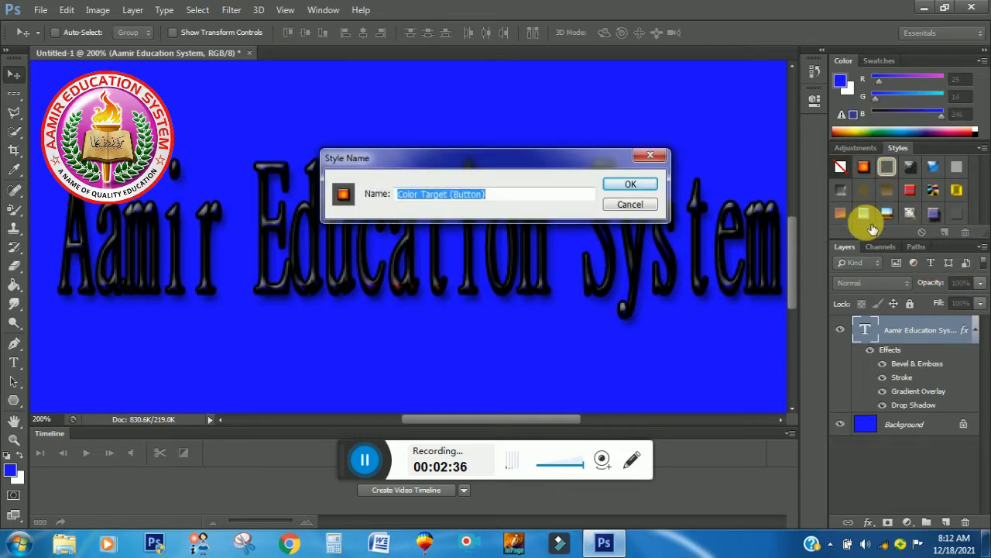
click(629, 186)
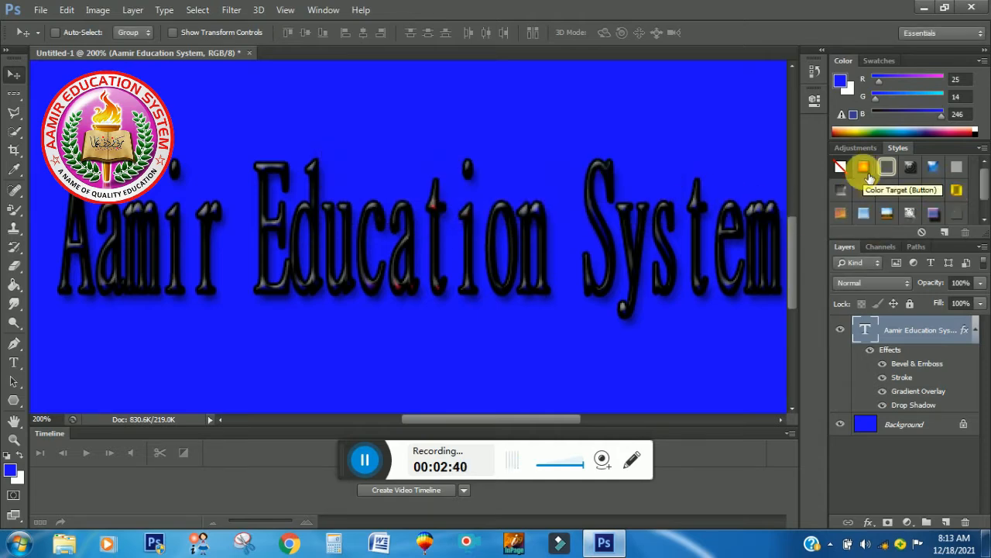
Step: Hide the text layer's Bevel & Emboss, Gradient Overlay and Drop Shadow effects and show them again
click(884, 364)
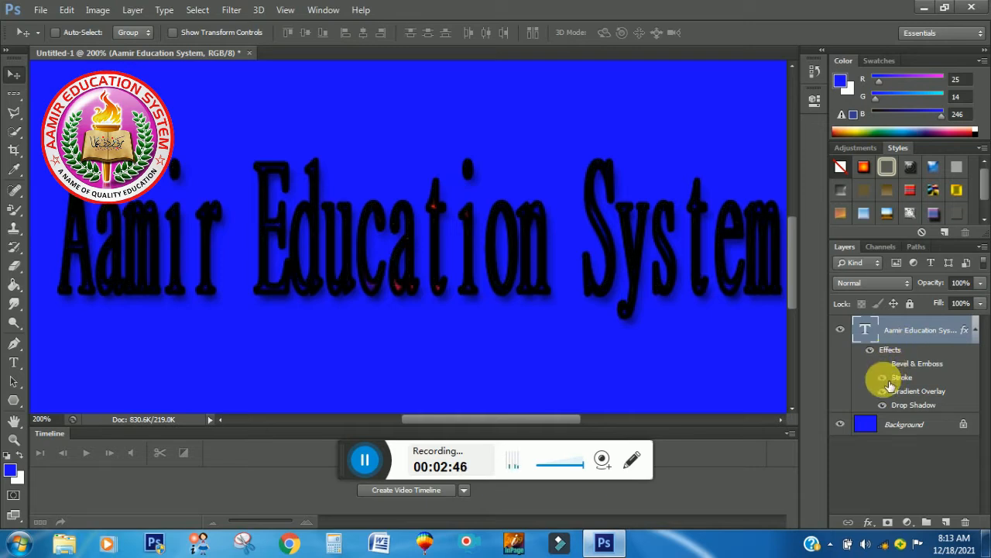
click(887, 393)
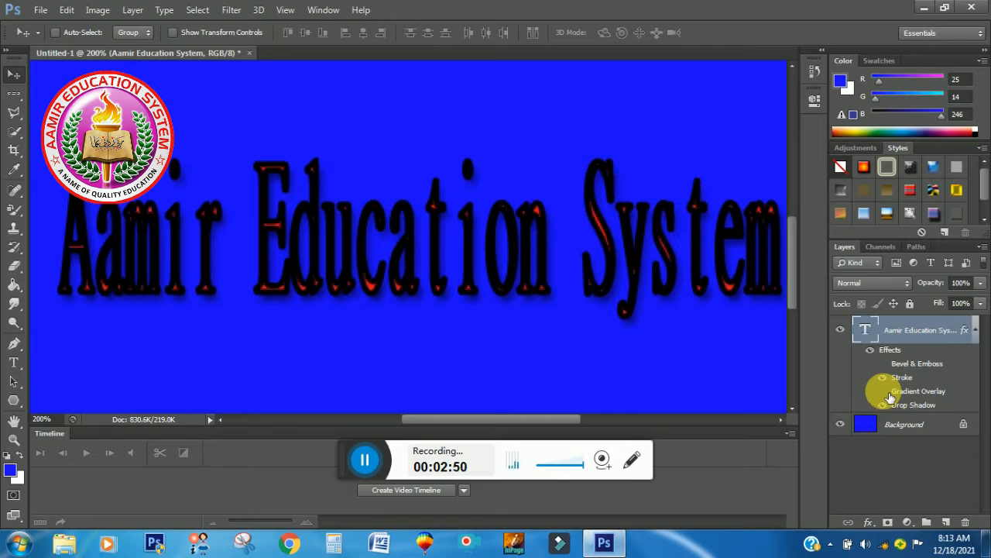
click(883, 404)
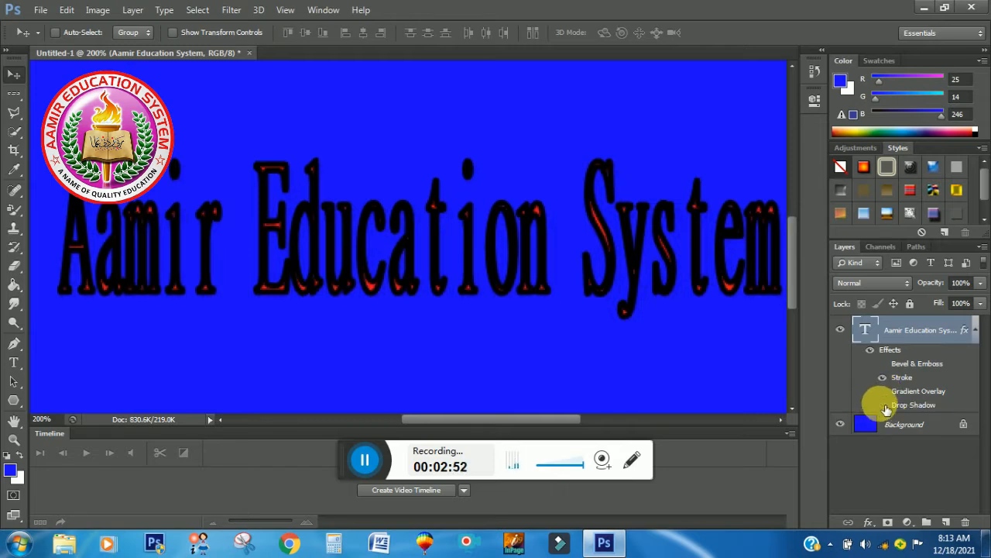
click(884, 393)
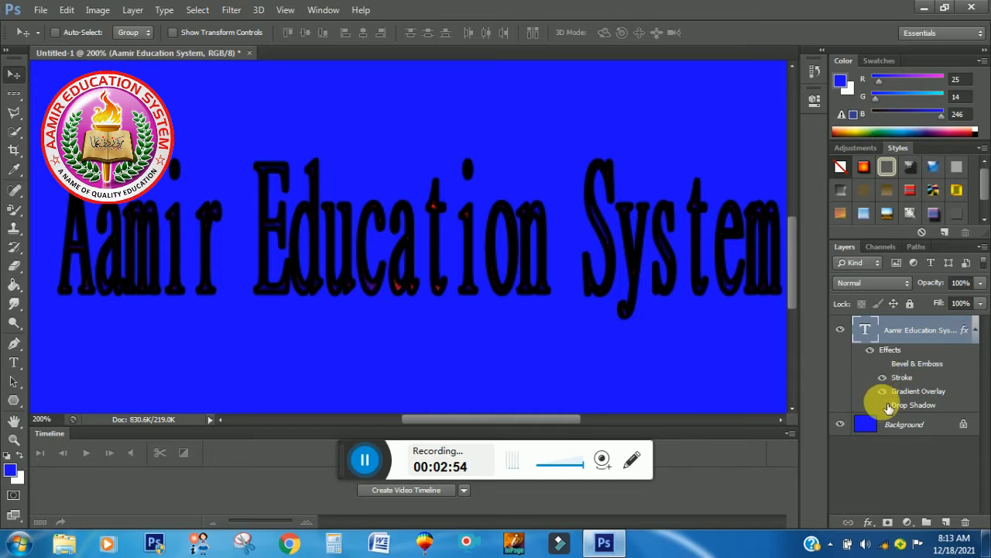
click(883, 405)
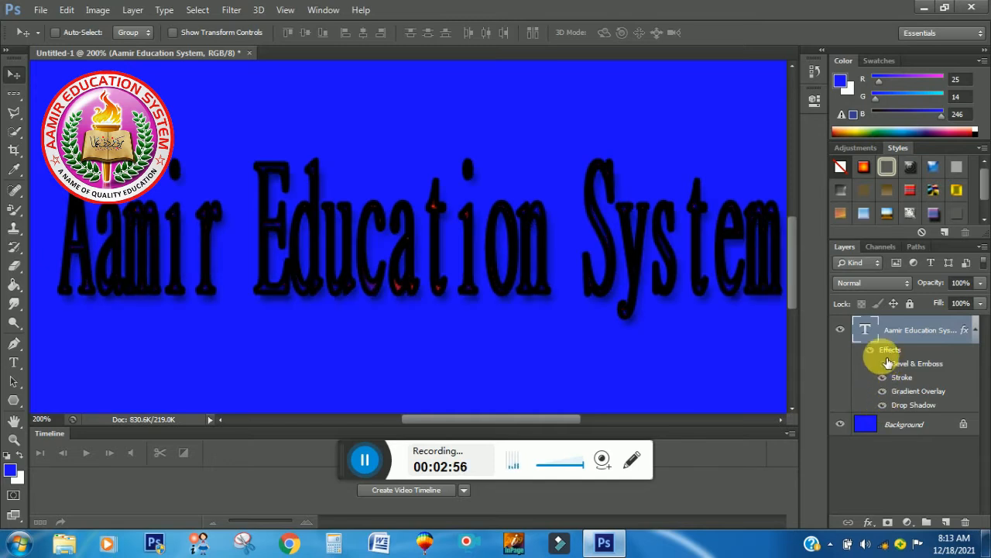
click(883, 364)
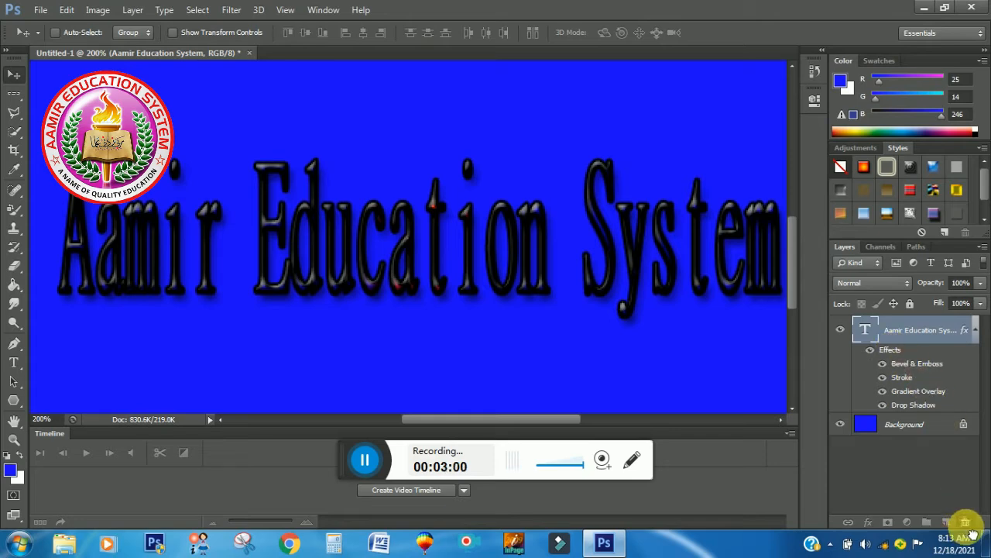
Step: Delete all effects from the text layer and open its Layer Style settings, keeping the text visible beside the dialog
drag(972, 533, 966, 523)
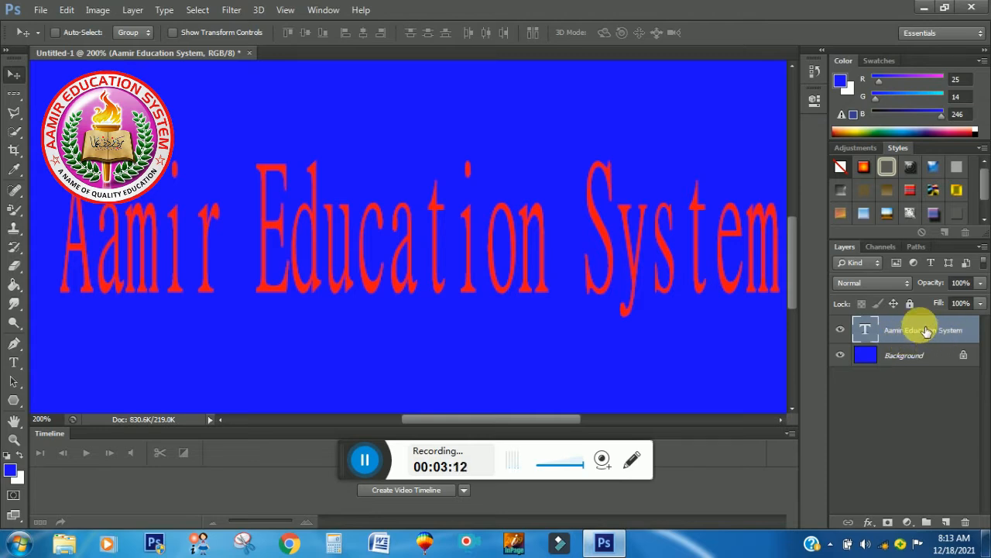
double_click(975, 333)
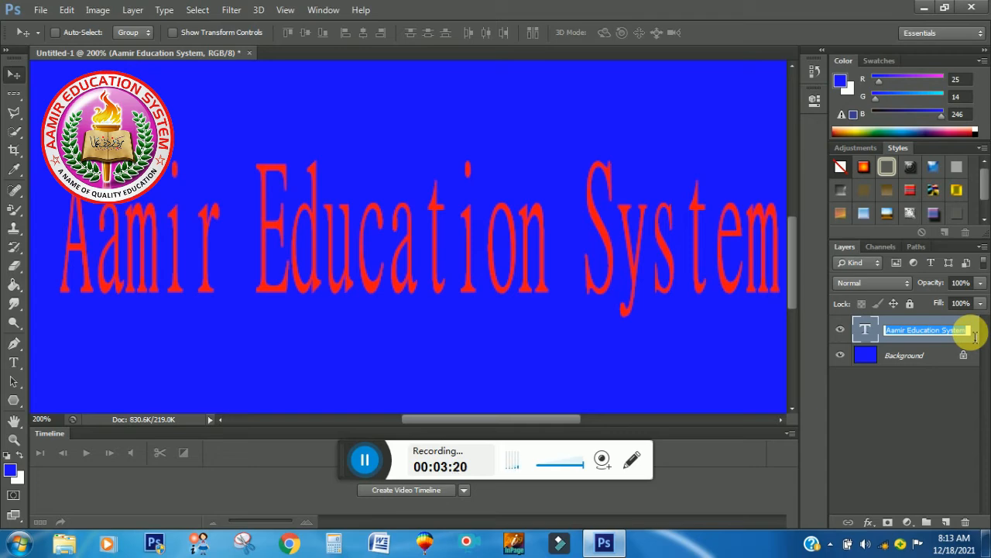
key(Return)
double_click(977, 333)
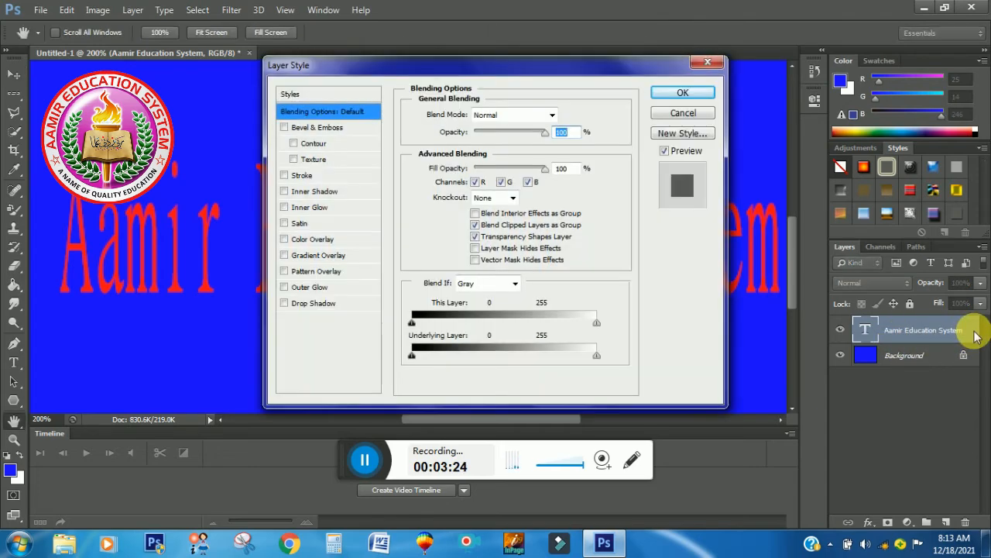
drag(647, 64, 975, 137)
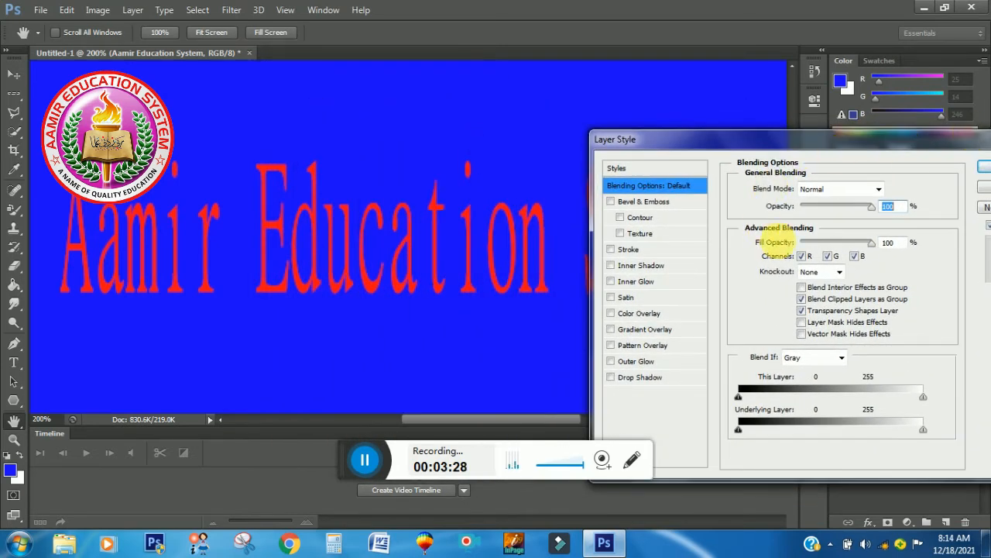
Step: Try the Dissolve and Darken blend modes on the text layer and return it to Normal
click(877, 190)
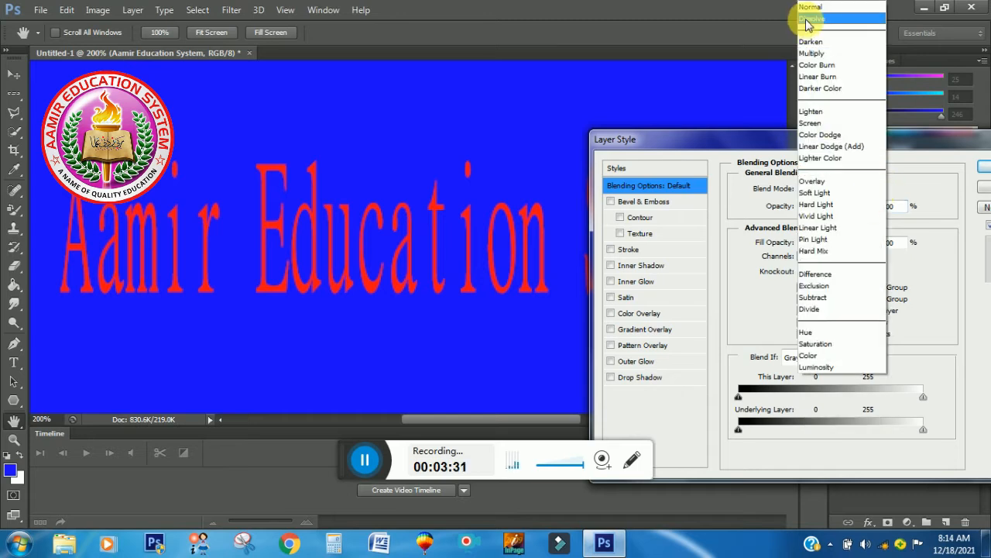
click(809, 19)
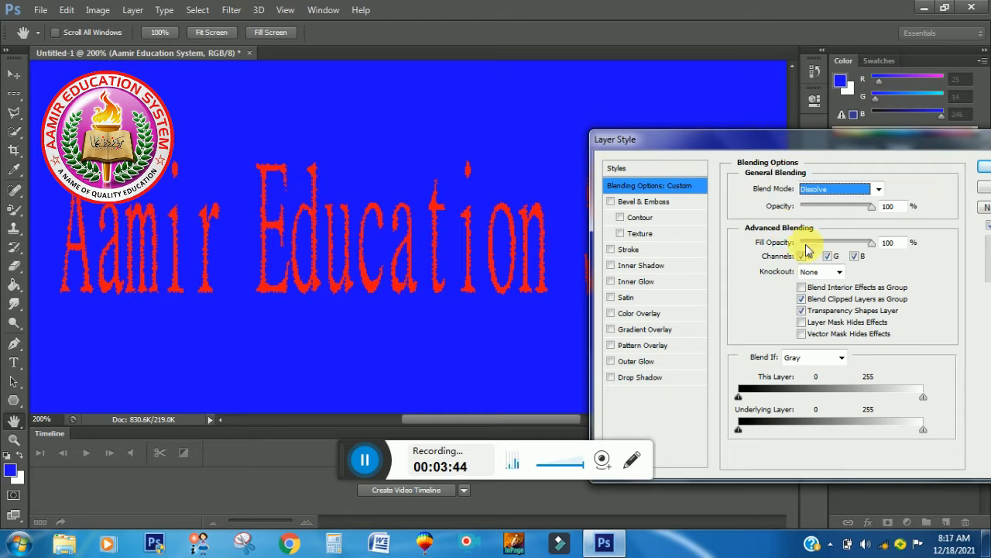
drag(692, 140, 662, 86)
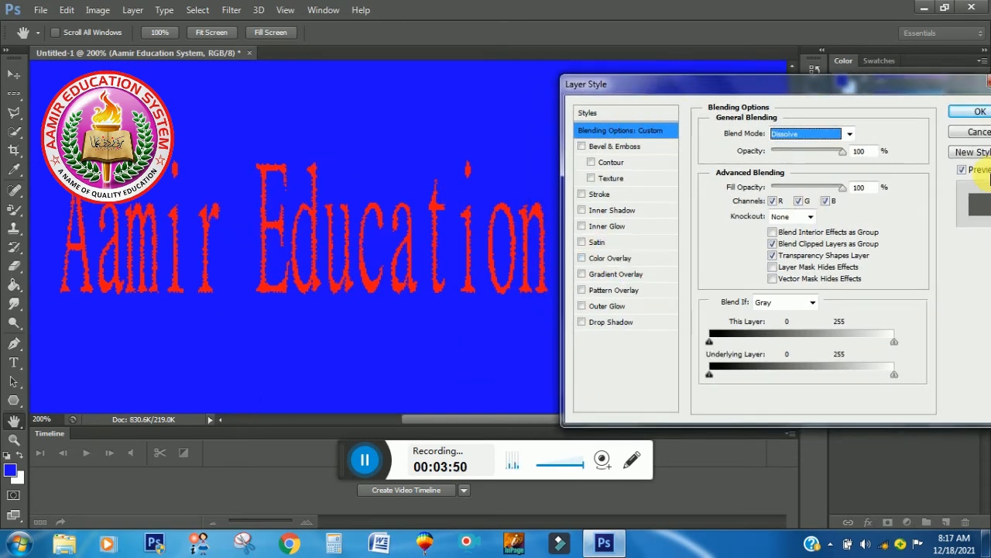
click(850, 135)
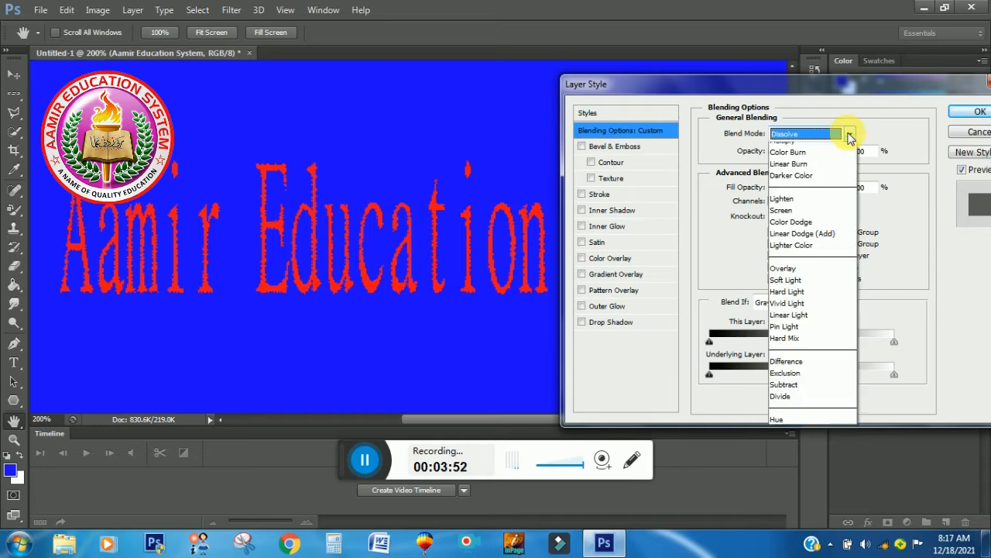
click(805, 182)
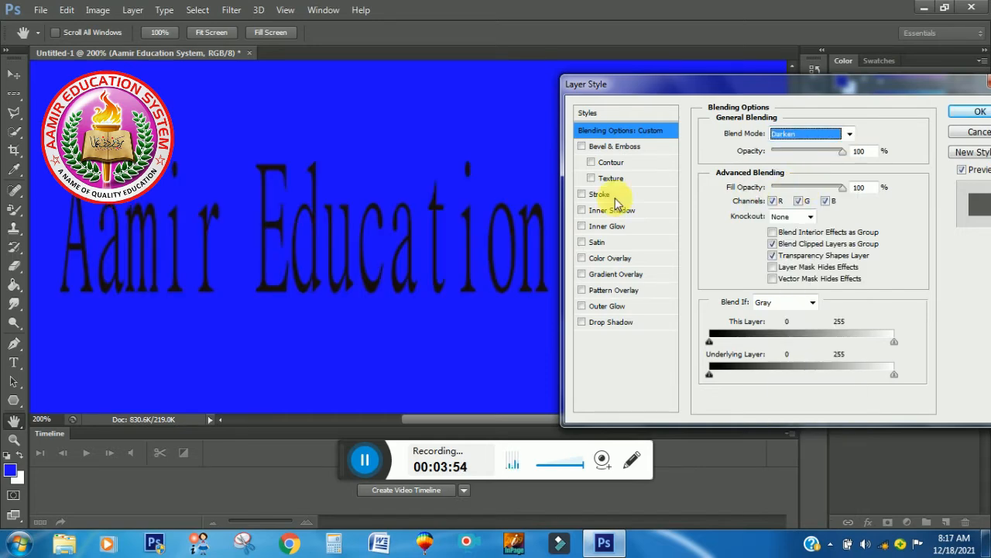
click(850, 134)
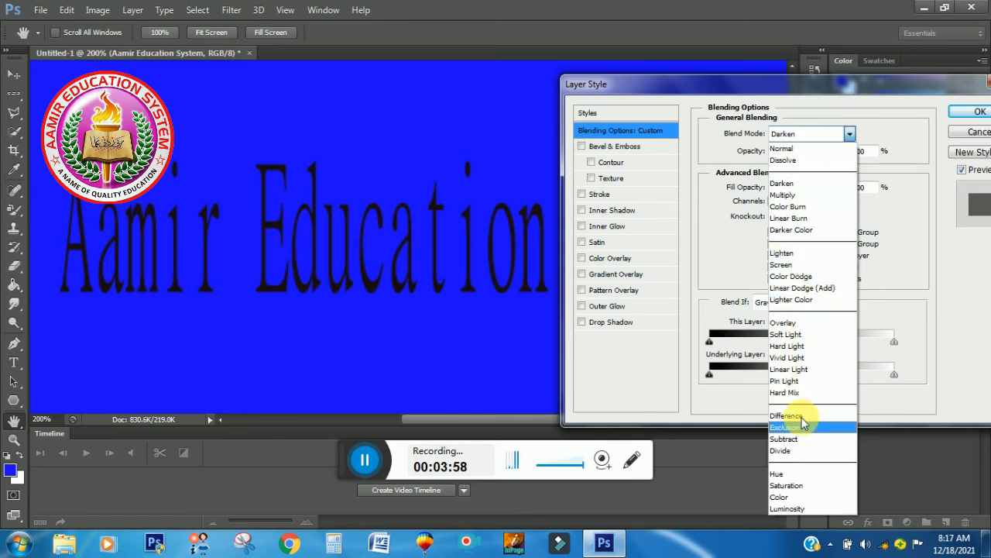
click(788, 150)
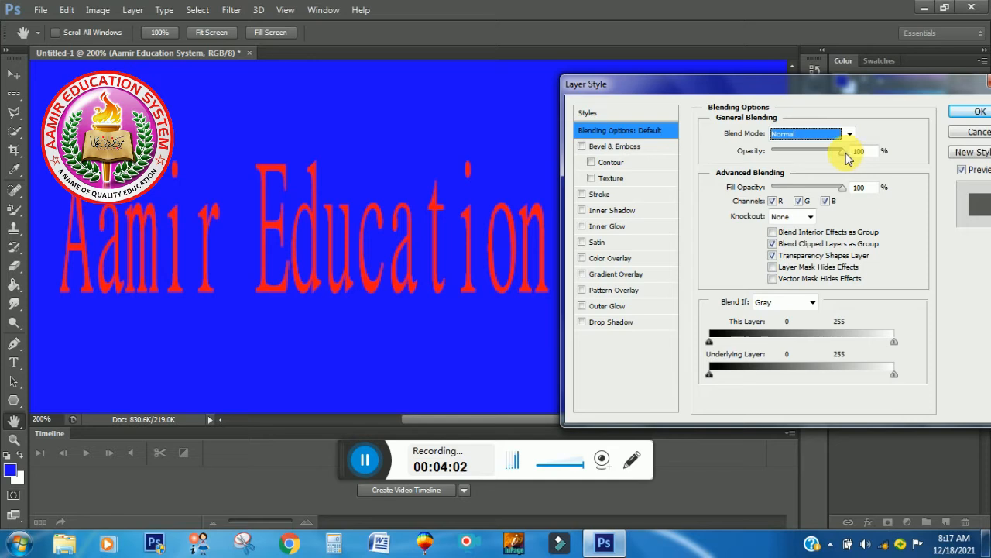
Step: Try a lower overall opacity on the text layer and set it to 97%
drag(844, 151, 830, 156)
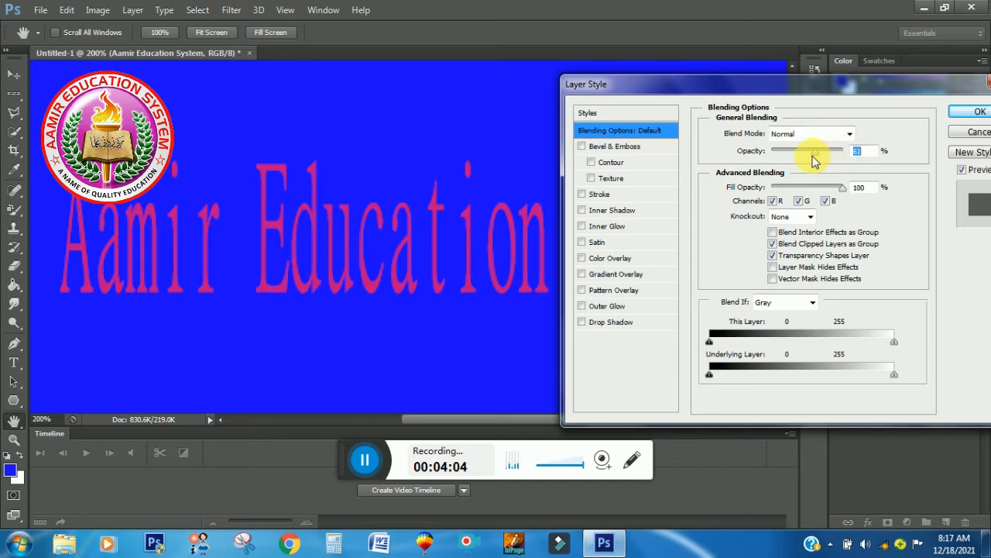
drag(808, 155, 843, 161)
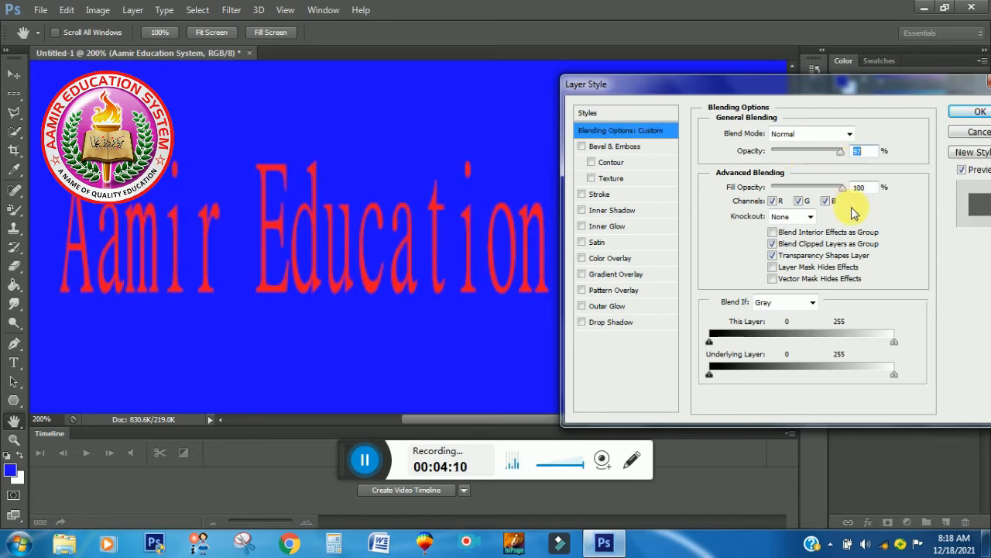
Step: Try Bevel & Emboss on the text with a depth of 42%, reset it to its defaults and turn it off
click(582, 147)
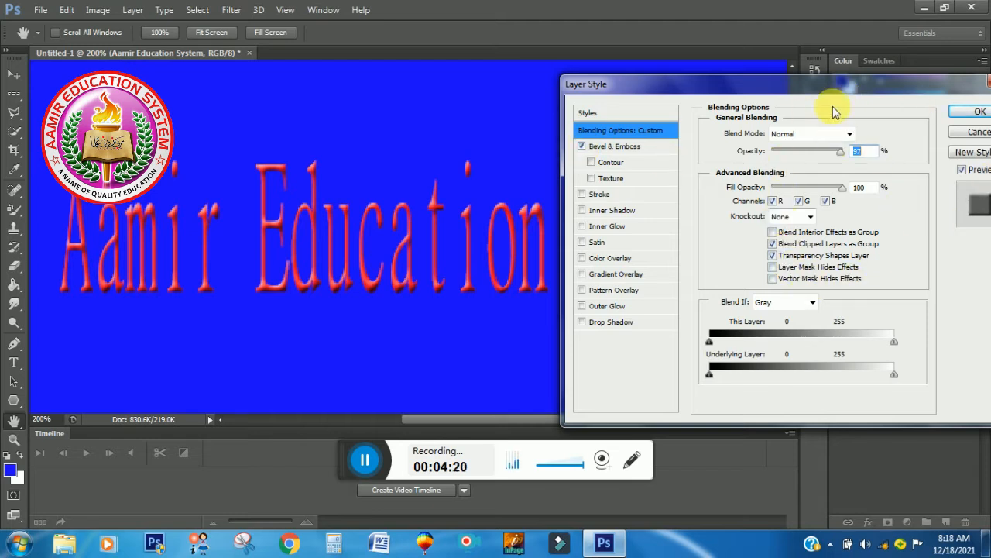
drag(830, 82, 806, 81)
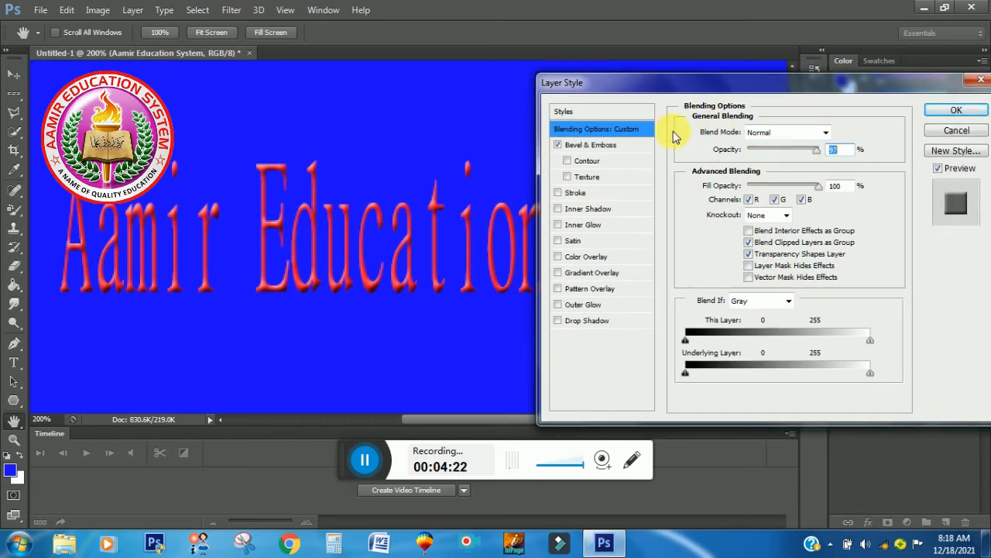
click(631, 146)
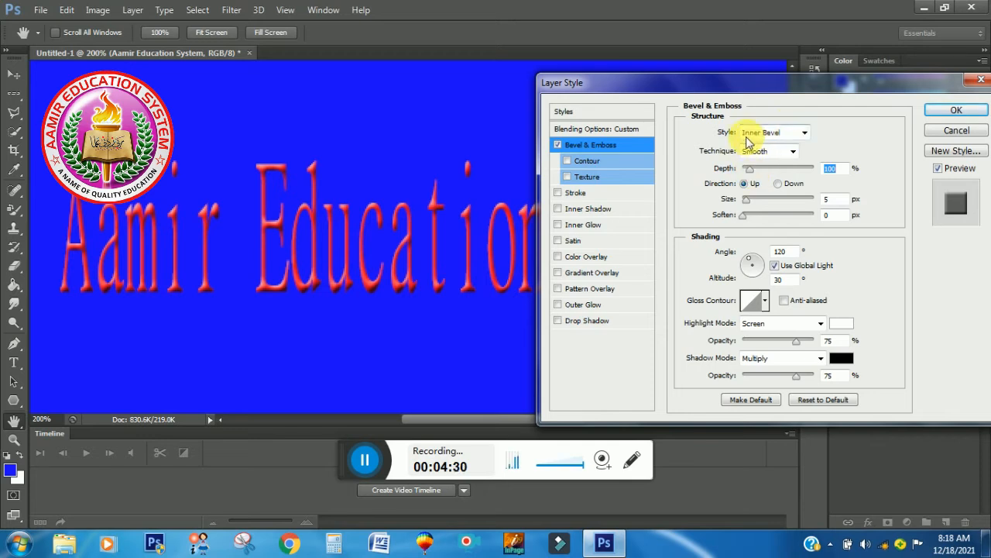
mouse_move(750, 172)
mouse_down()
mouse_move(770, 174)
mouse_move(745, 172)
mouse_up()
click(747, 203)
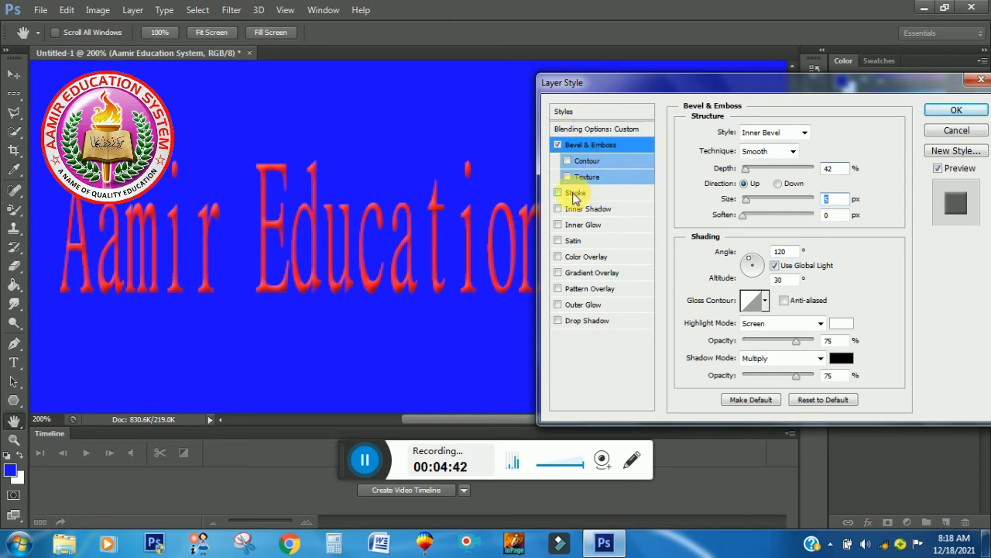
click(824, 399)
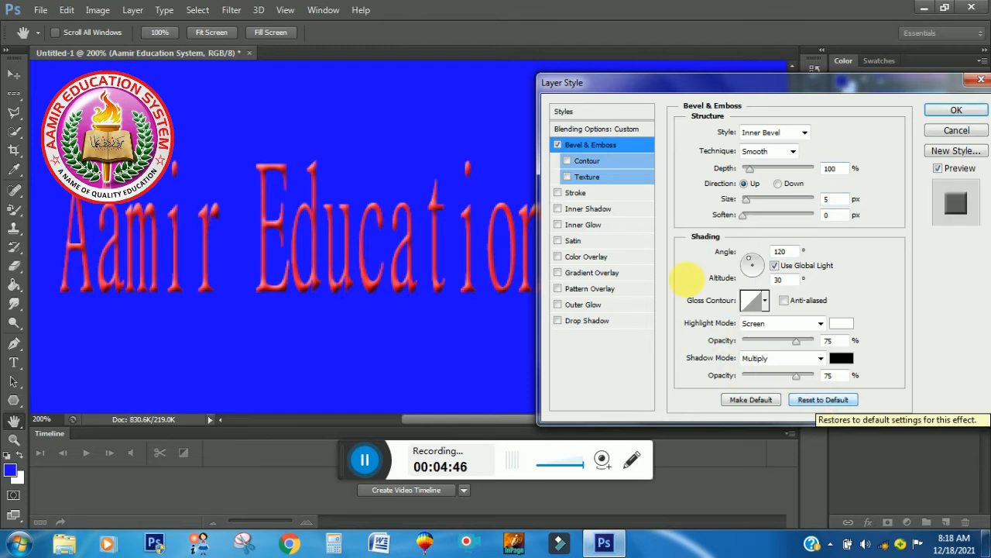
click(558, 146)
Step: Try a black outside stroke of 4 px on the text and turn it off
click(559, 193)
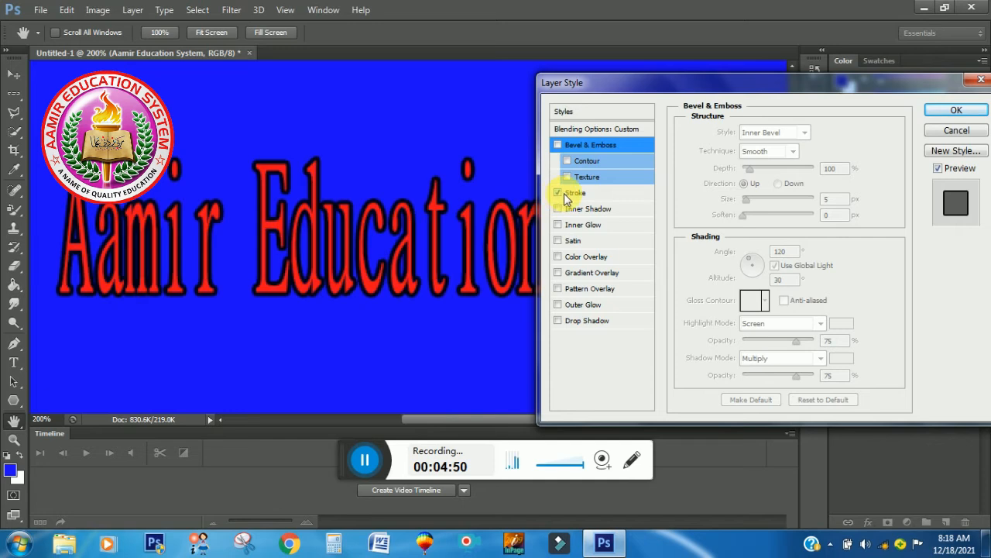
click(606, 196)
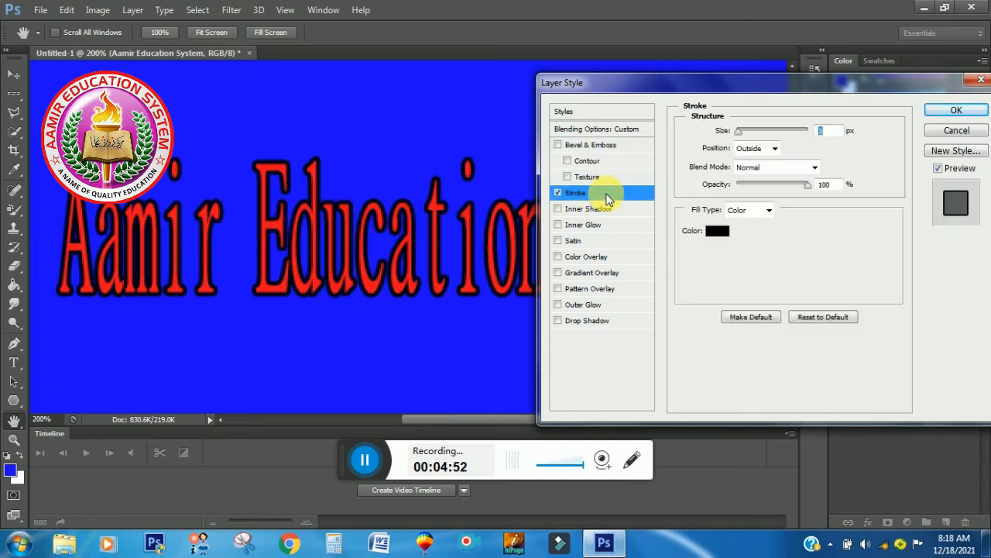
mouse_move(742, 137)
mouse_down()
mouse_move(762, 137)
mouse_move(740, 133)
mouse_up()
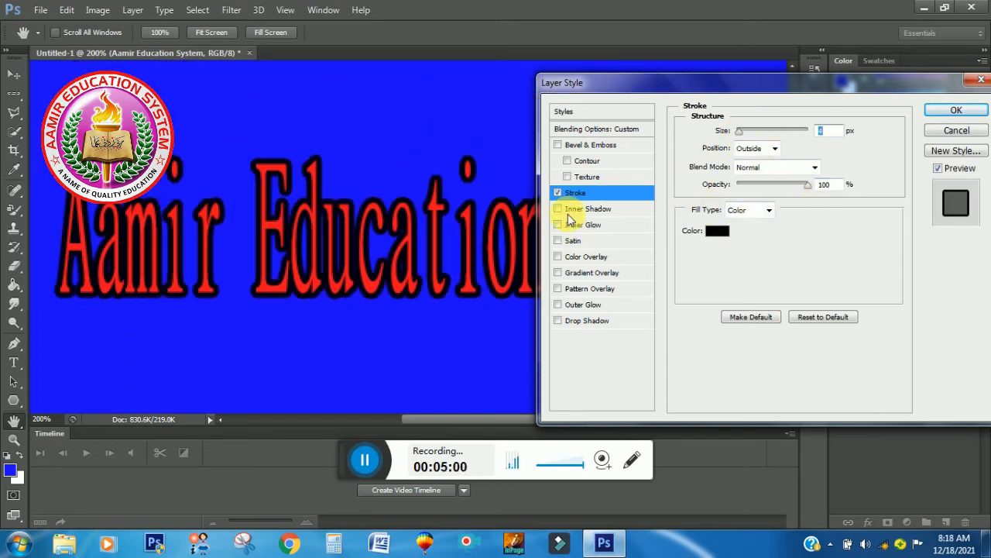
click(557, 192)
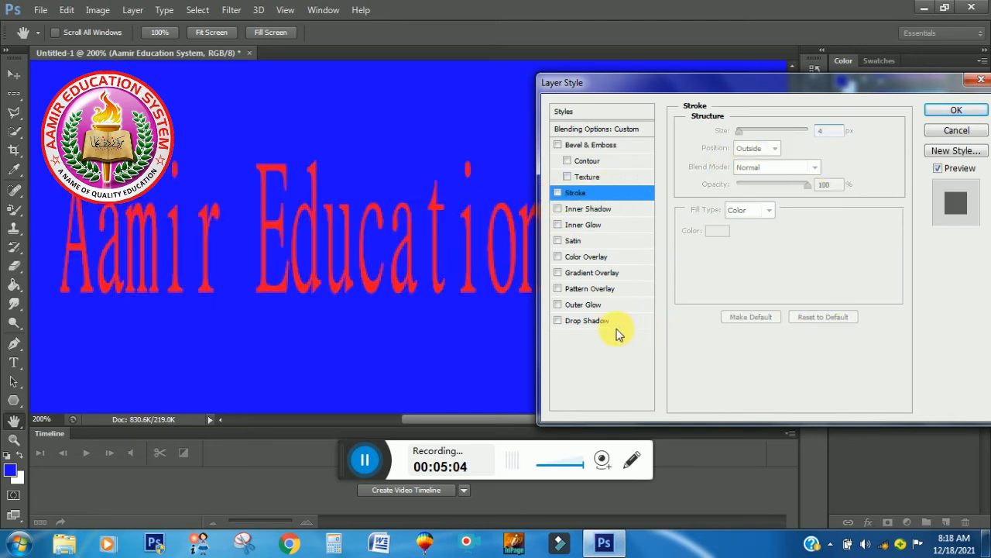
Step: Try a drop shadow on the text in Normal blend mode with the pale pink colour #f8ebeb
click(559, 322)
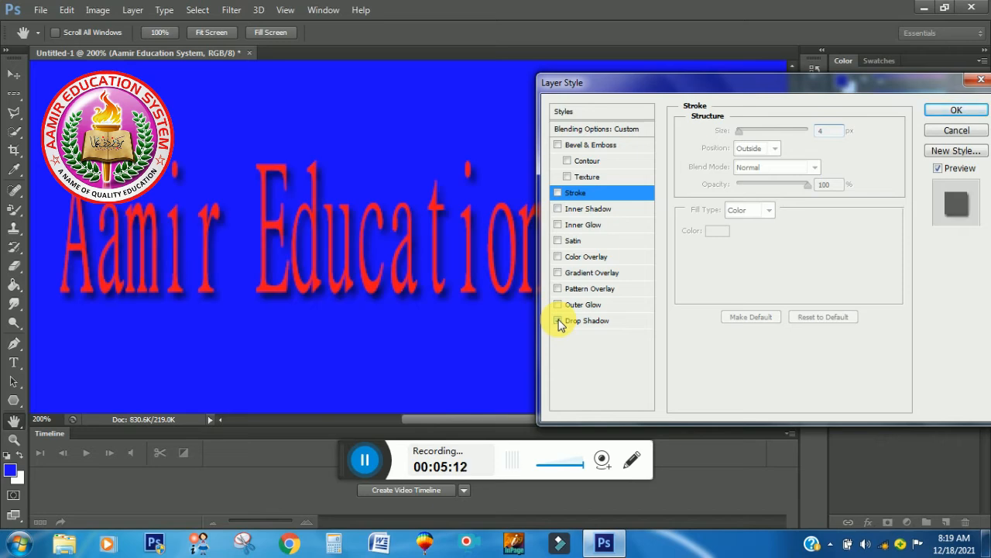
click(597, 321)
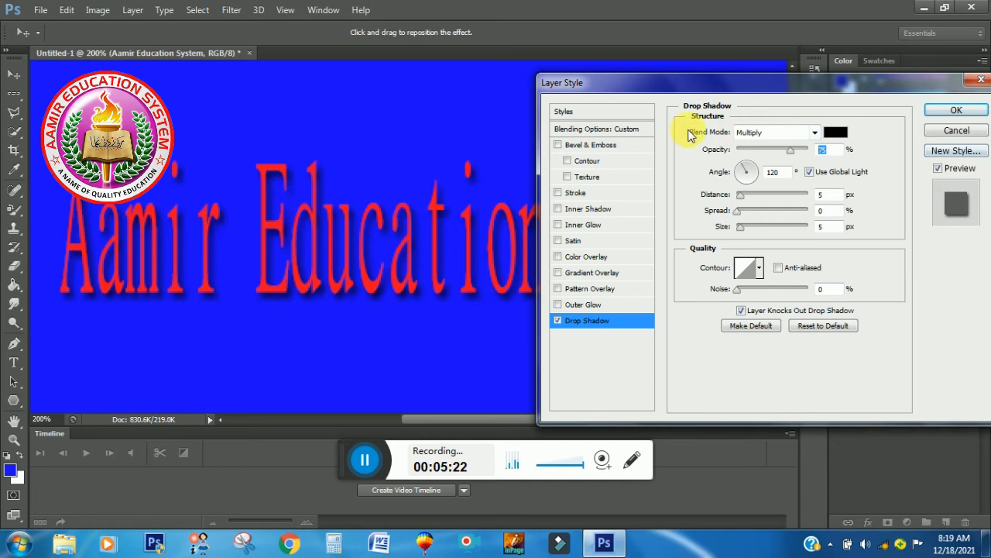
click(816, 134)
click(813, 149)
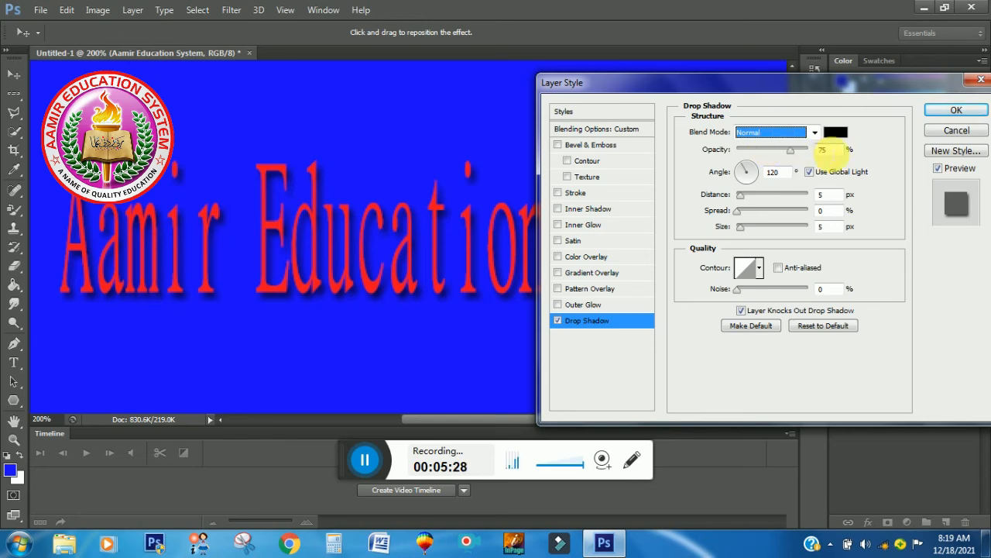
click(836, 133)
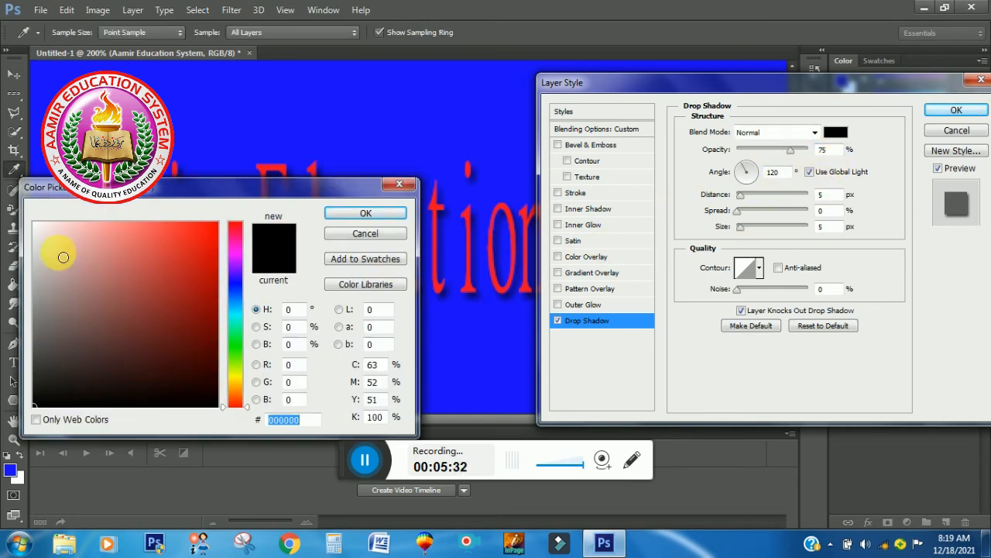
click(47, 231)
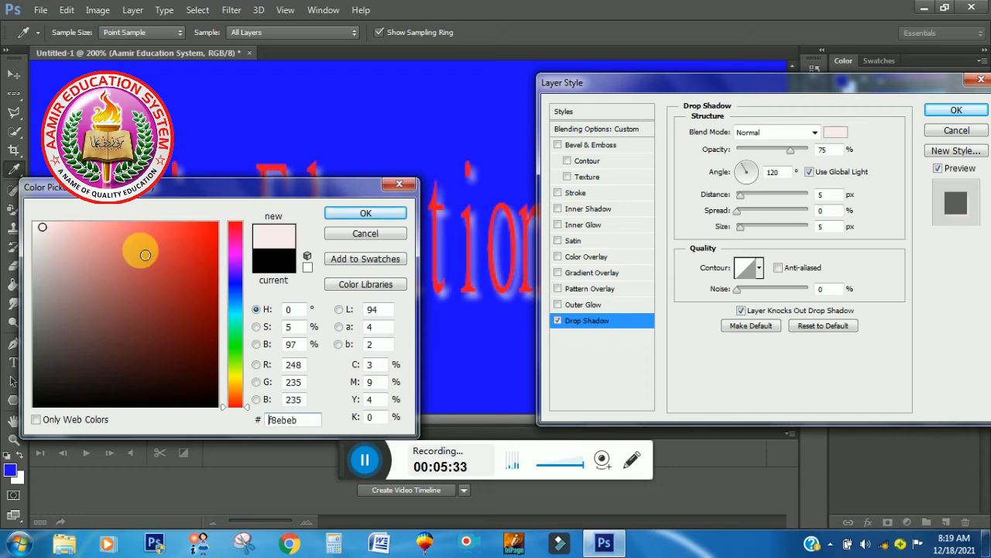
click(364, 214)
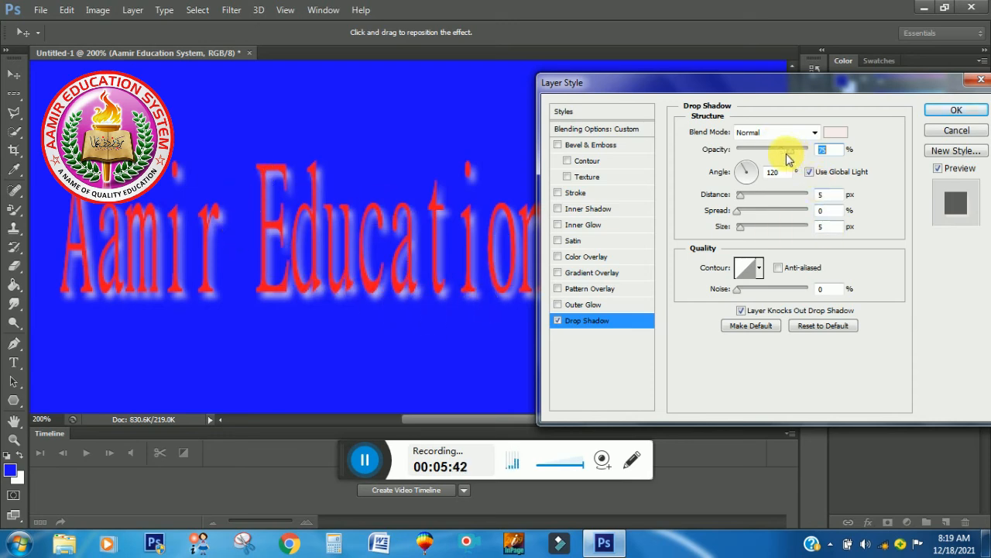
Step: Try a drop shadow opacity of 82% and an angle of 80°, reset the shadow to its defaults and turn it off
mouse_move(785, 157)
mouse_down()
mouse_move(758, 157)
mouse_move(789, 159)
mouse_up()
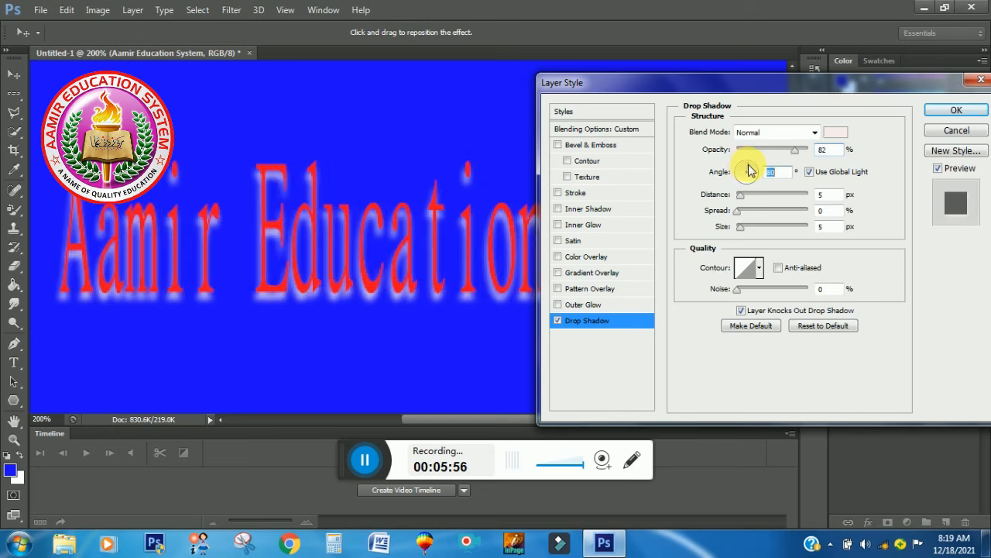
mouse_move(742, 202)
mouse_down()
mouse_move(778, 208)
mouse_move(741, 202)
mouse_up()
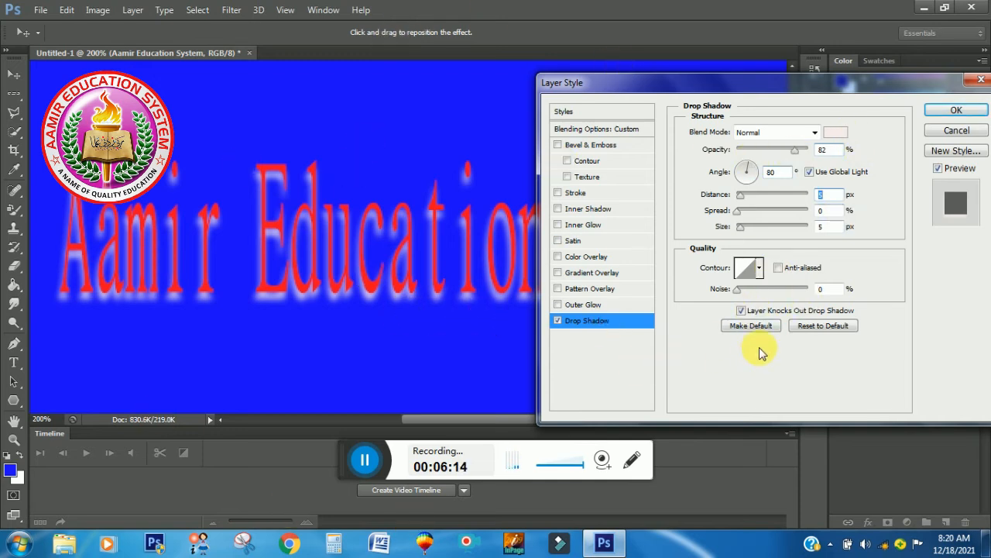
click(814, 329)
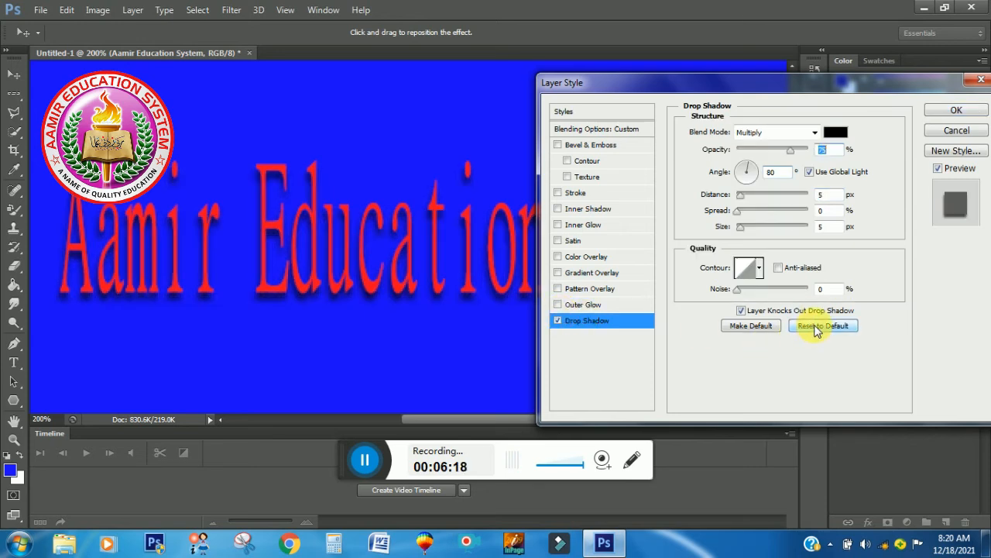
click(558, 320)
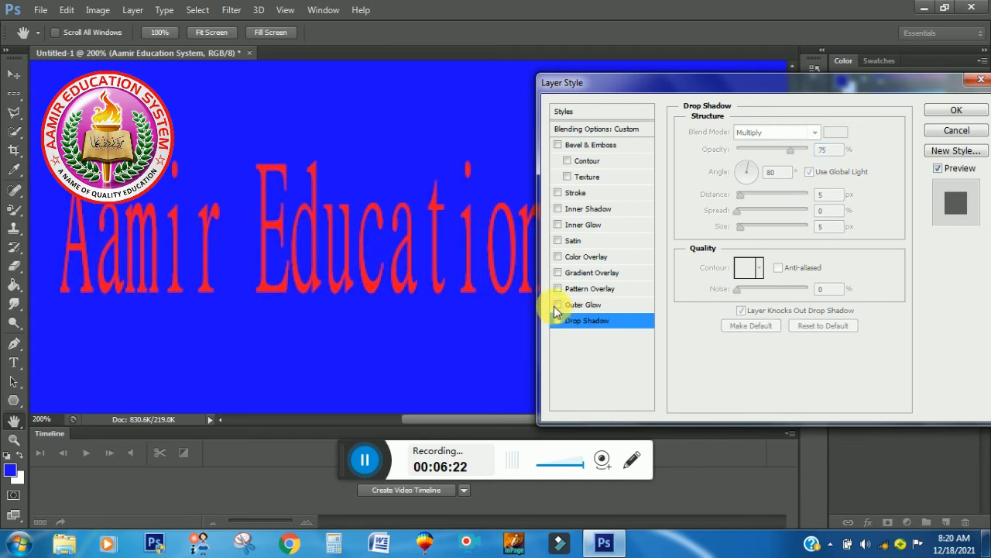
Step: Try an outer glow on the text, make its initial settings the default and raise its opacity to 100%
click(557, 305)
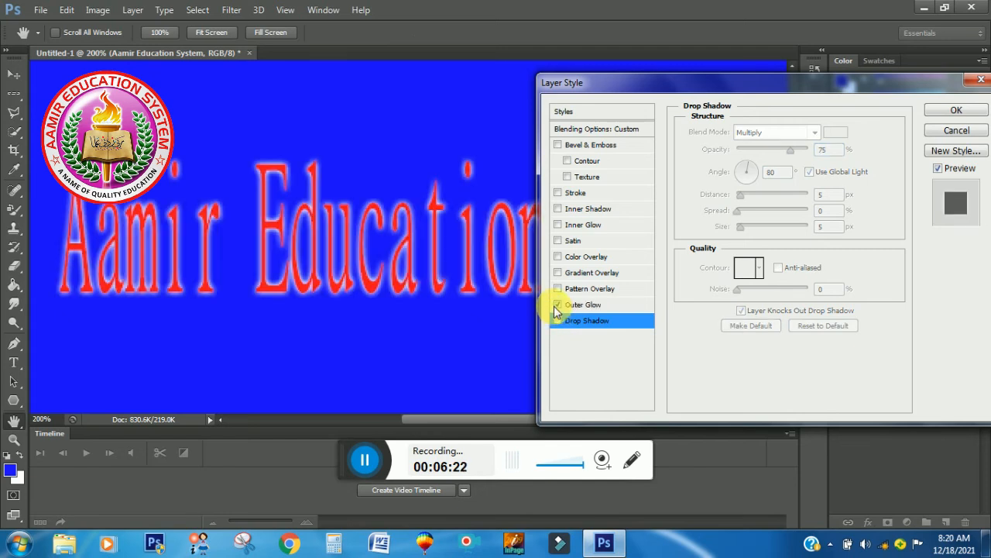
click(600, 304)
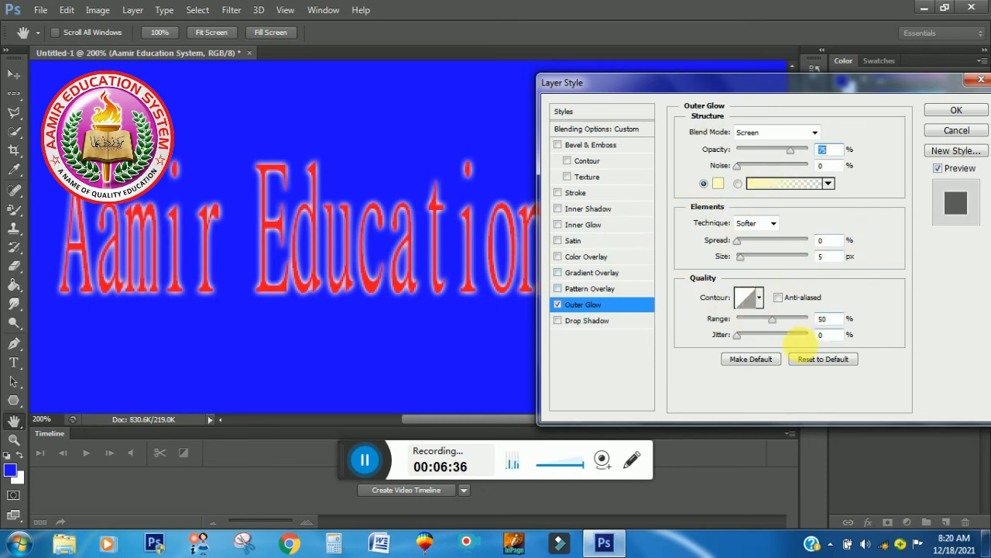
click(745, 359)
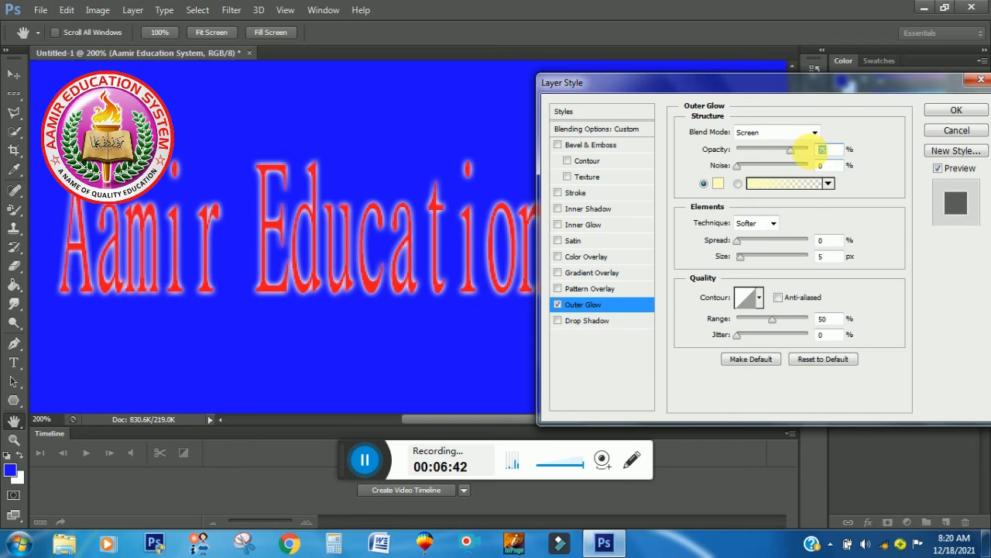
drag(785, 160, 819, 162)
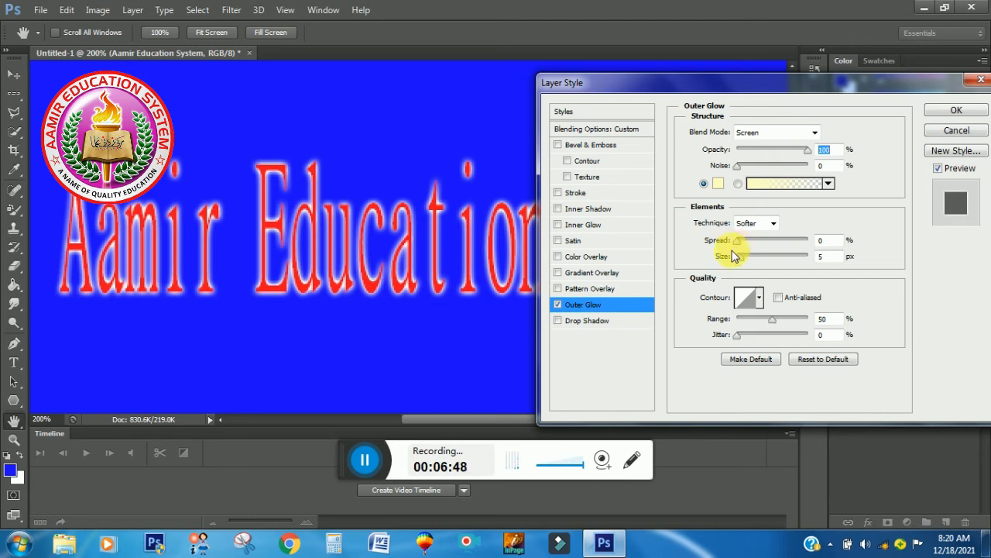
Step: Add a gradient overlay to the text, reset the outer glow to its defaults and turn the glow off
click(558, 273)
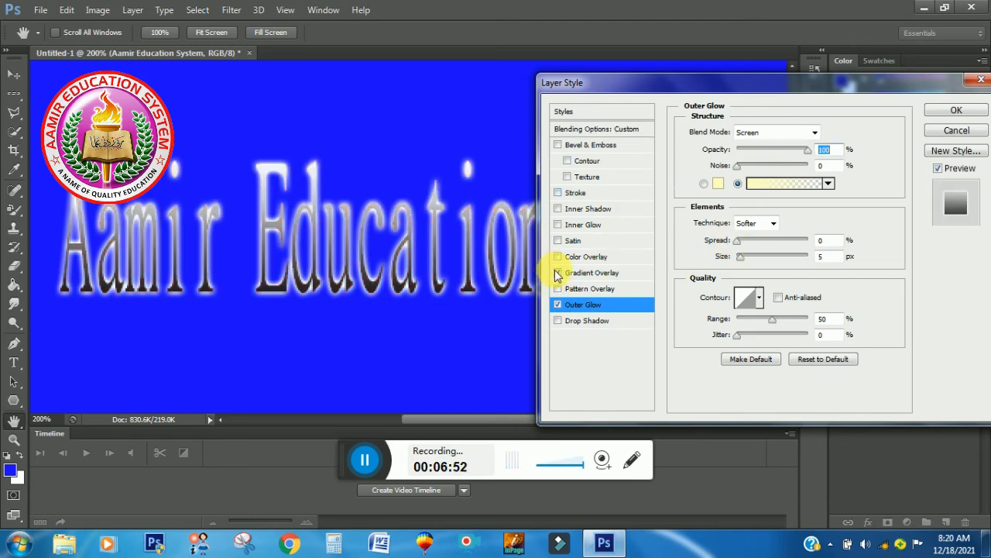
click(818, 361)
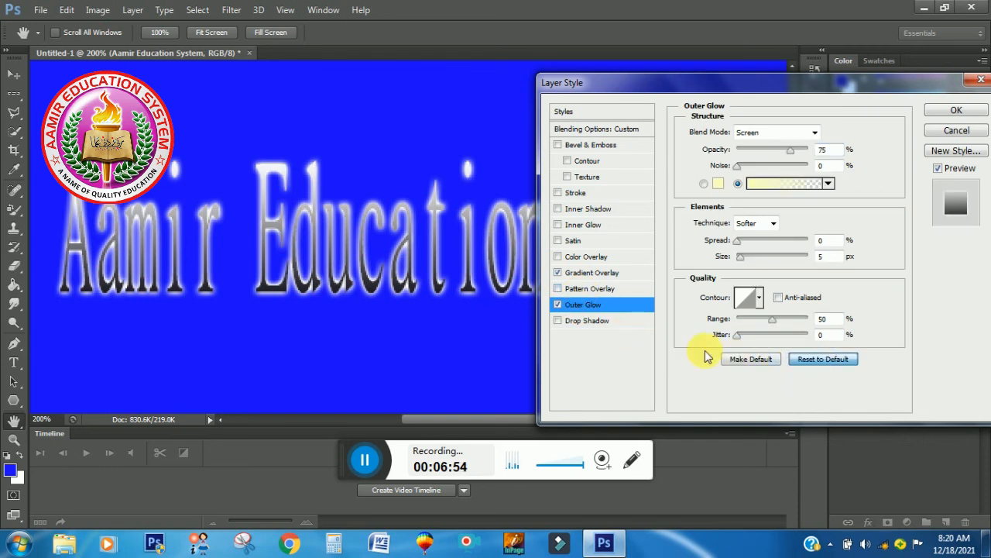
click(558, 305)
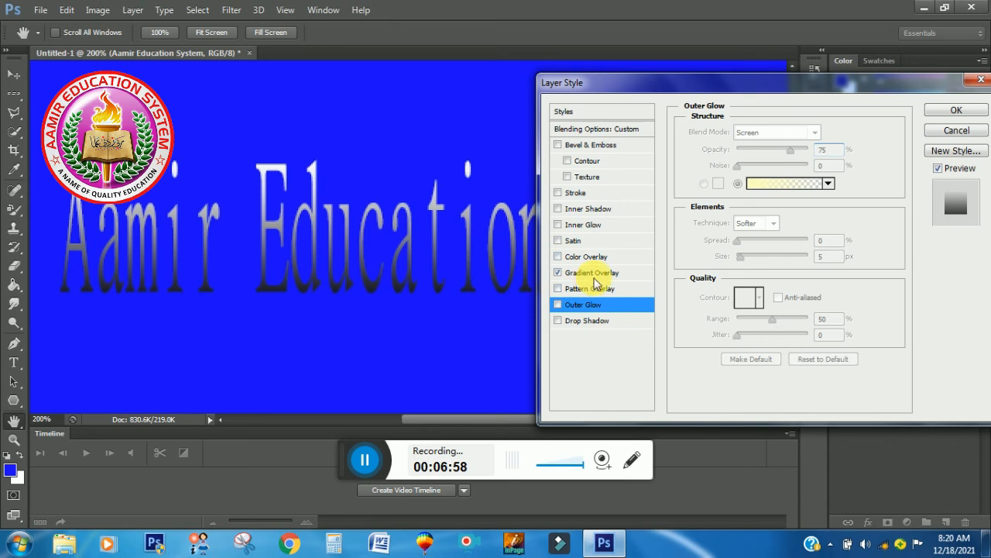
Step: Examine the Gradient Overlay settings and preset gradients, and move the Layer Style dialog away from the window edge
click(596, 273)
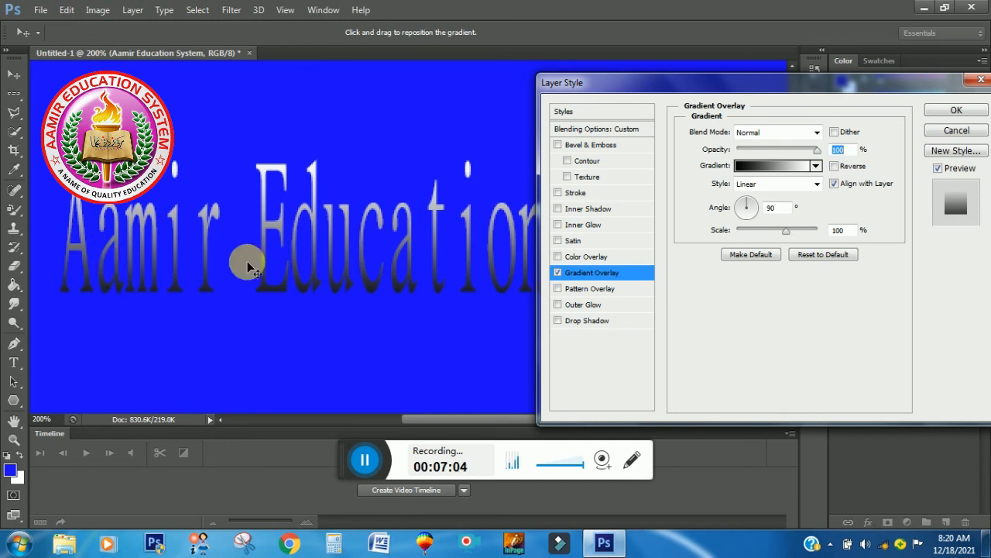
click(818, 166)
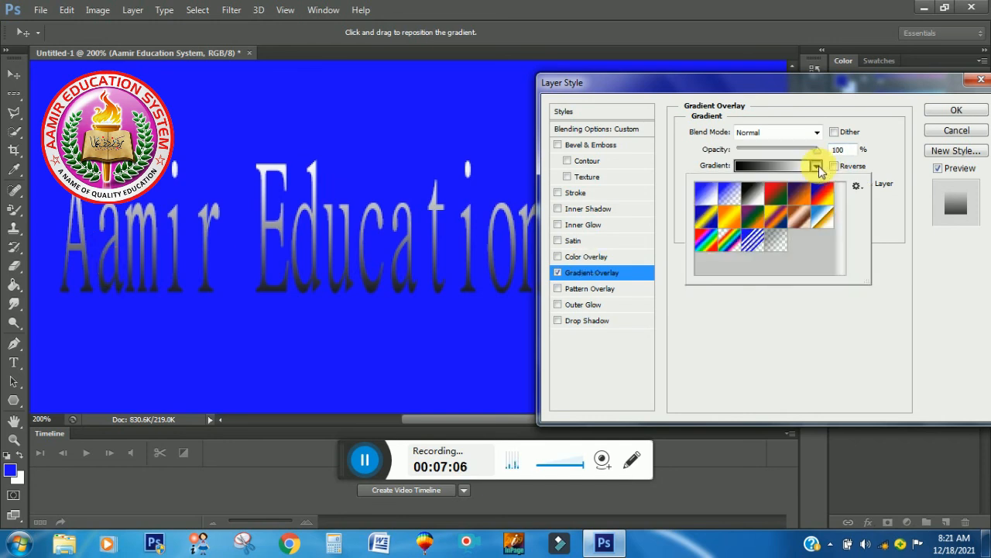
click(818, 166)
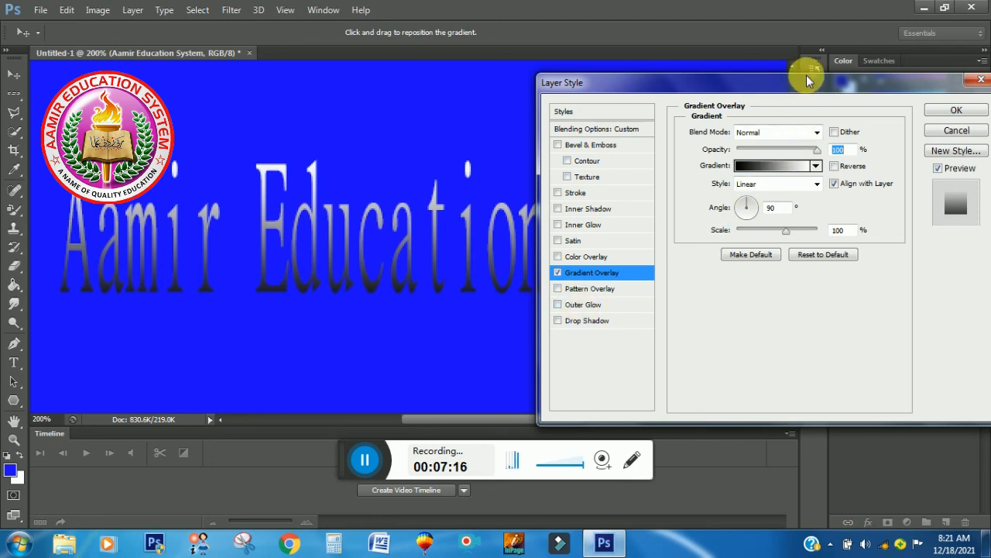
drag(806, 81, 701, 56)
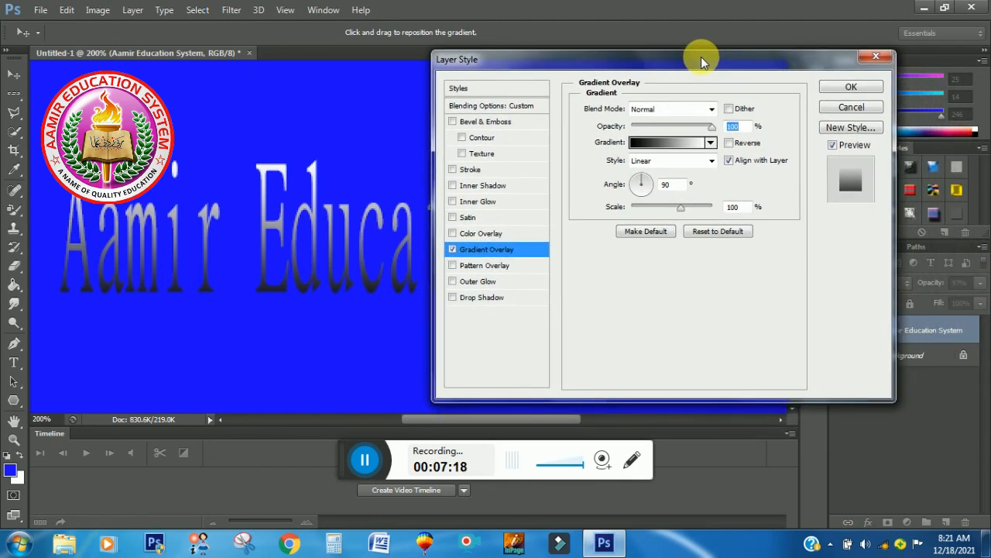